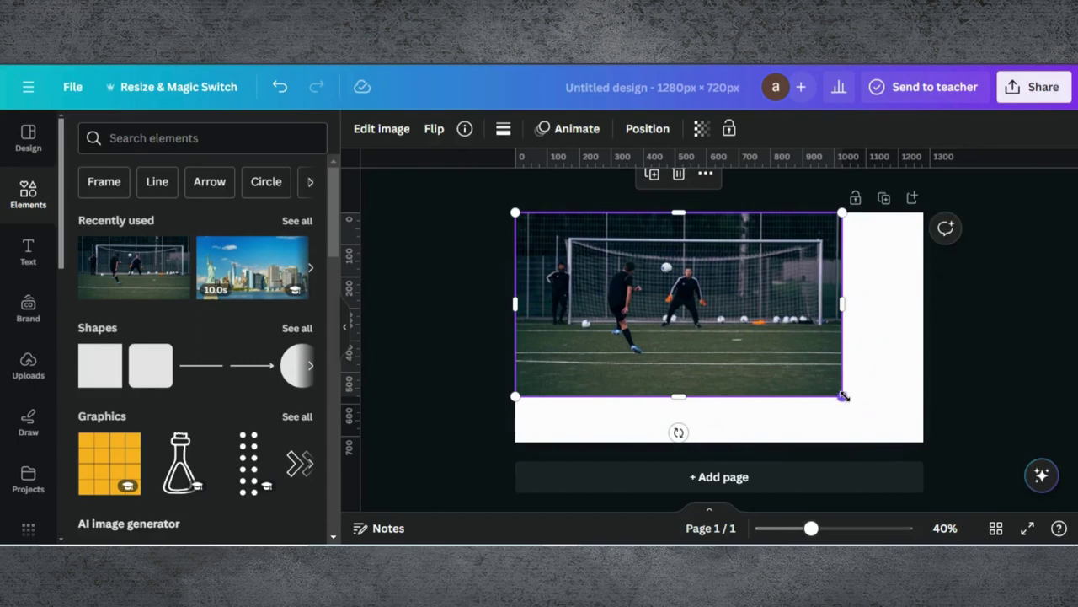
- Enlarge the football photo until it covers the whole 1280×720 page
{"action": "left_click_drag", "start_coordinate": [844, 396], "coordinate": [933, 438]}
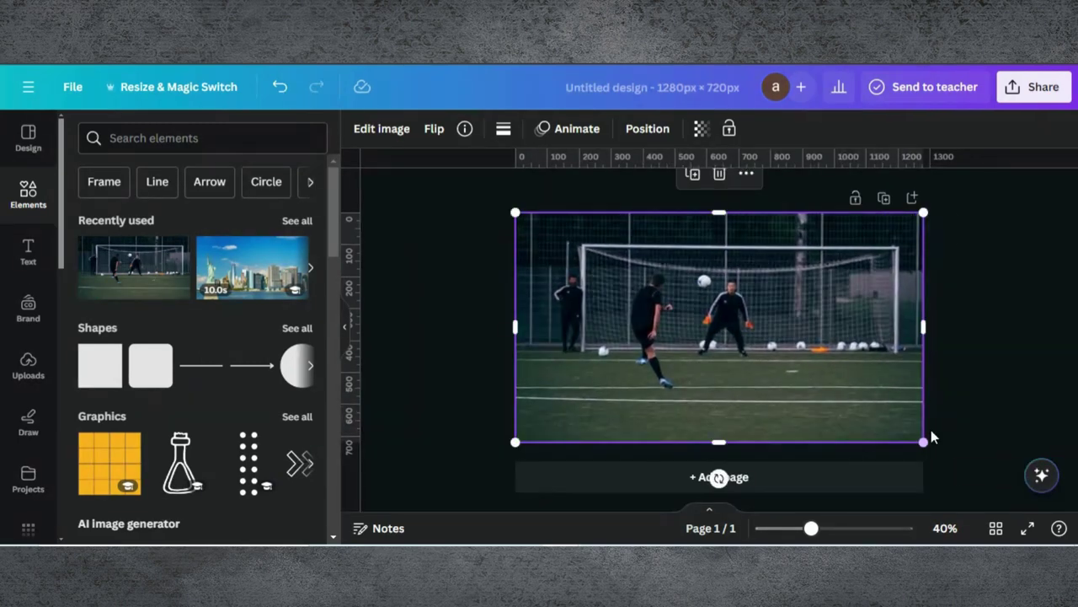
- Add custom guides with 200 px side margins and 120 px top and bottom margins
{"action": "left_click", "coordinate": [81, 91]}
{"action": "mouse_move", "coordinate": [109, 273]}
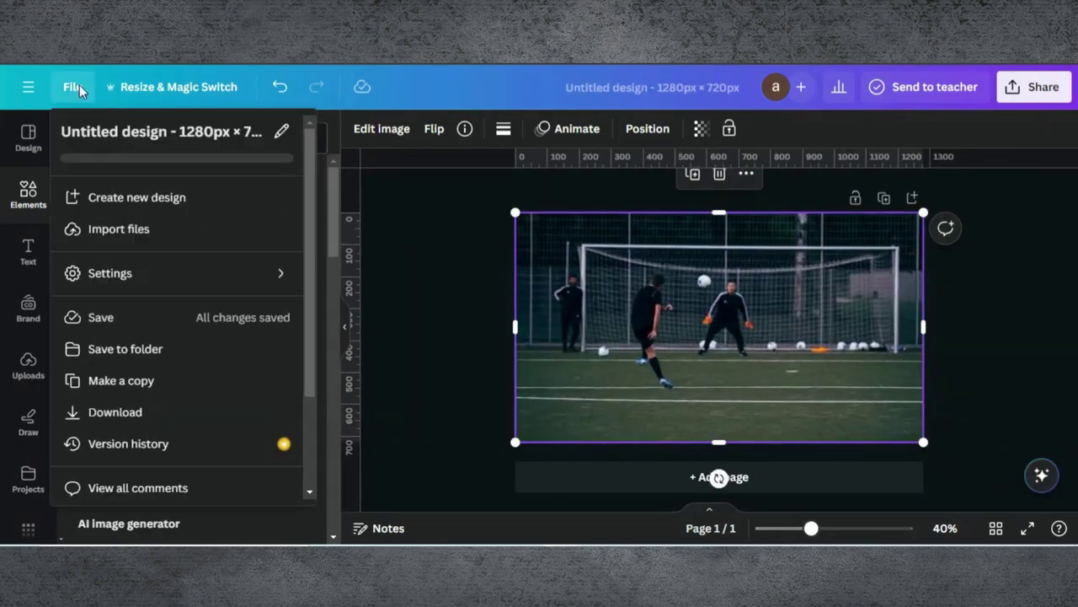
{"action": "left_click", "coordinate": [336, 291]}
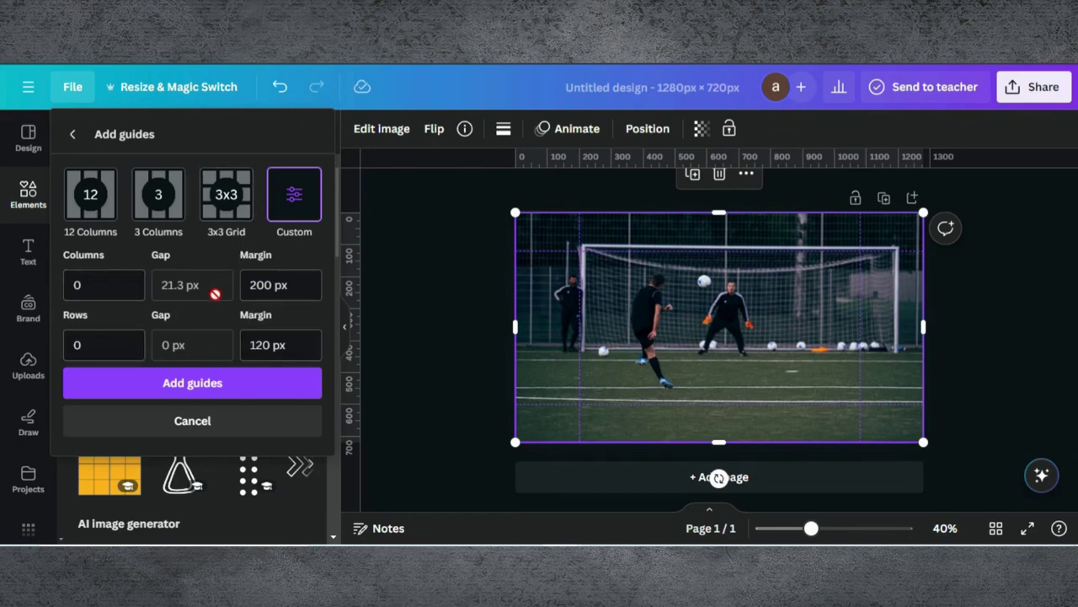
{"action": "left_click", "coordinate": [213, 384]}
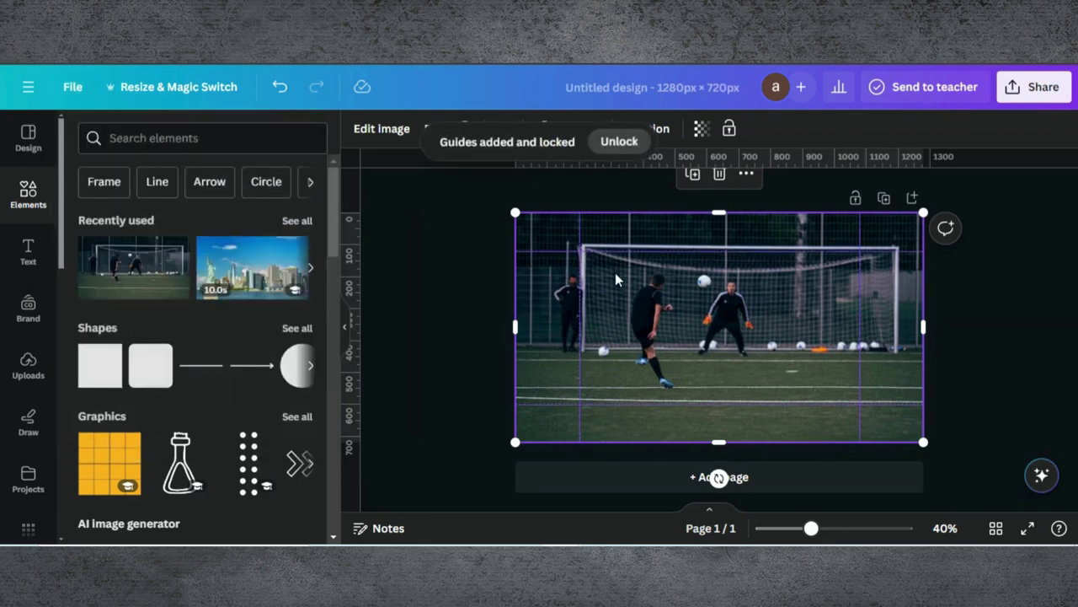
- Duplicate the photo, align the copy over the original, and crop all four sides to the guides
{"action": "left_click", "coordinate": [692, 175]}
{"action": "left_click_drag", "start_coordinate": [697, 284], "coordinate": [693, 271]}
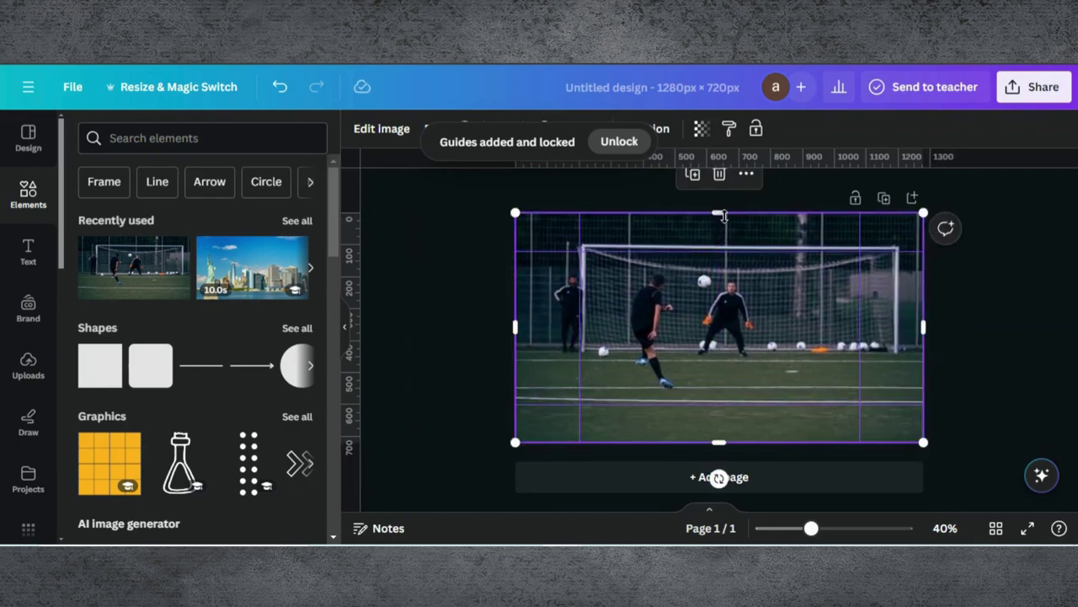
{"action": "left_click_drag", "start_coordinate": [720, 215], "coordinate": [721, 244]}
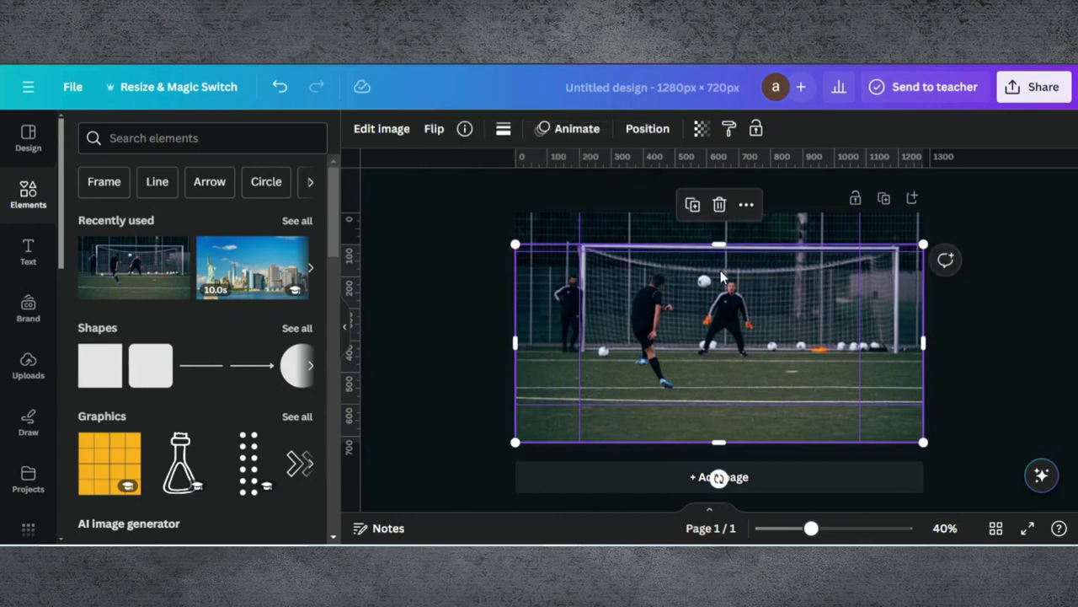
{"action": "left_click_drag", "start_coordinate": [719, 246], "coordinate": [719, 251]}
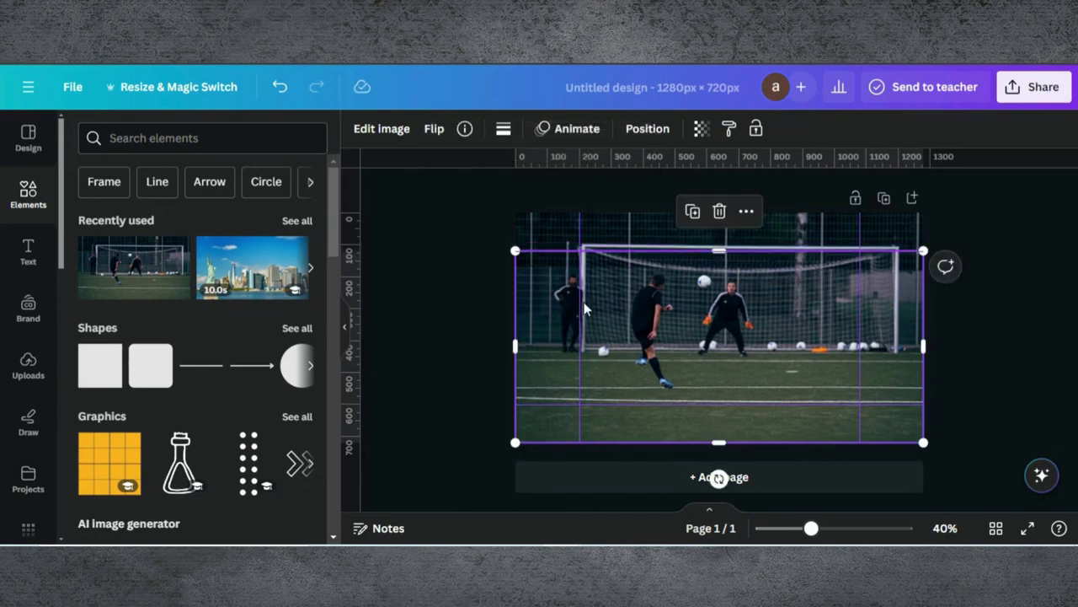
{"action": "left_click_drag", "start_coordinate": [518, 345], "coordinate": [578, 345]}
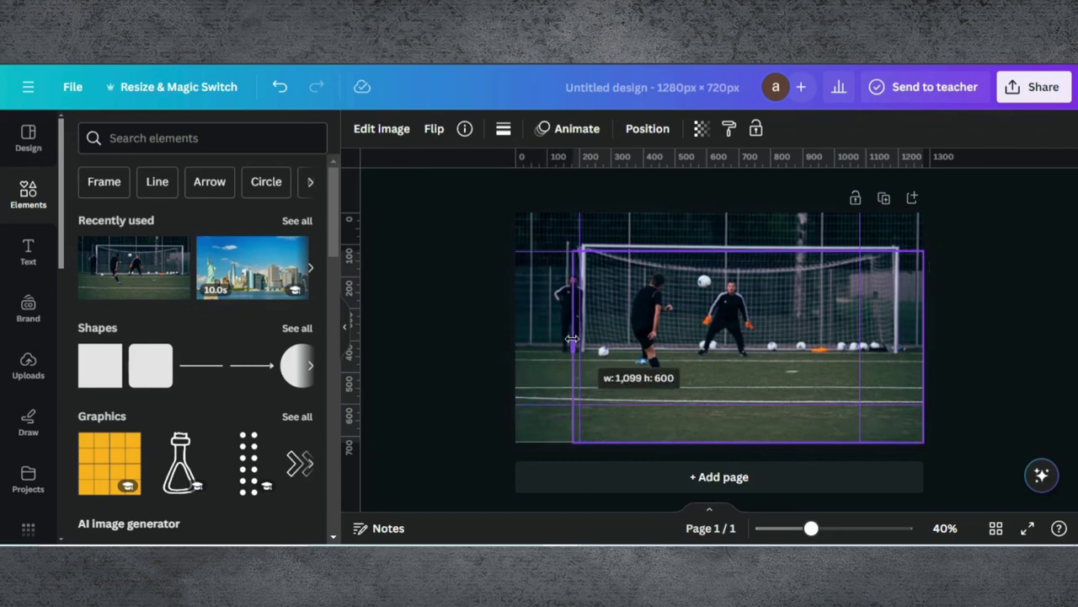
{"action": "left_click_drag", "start_coordinate": [750, 442], "coordinate": [751, 404]}
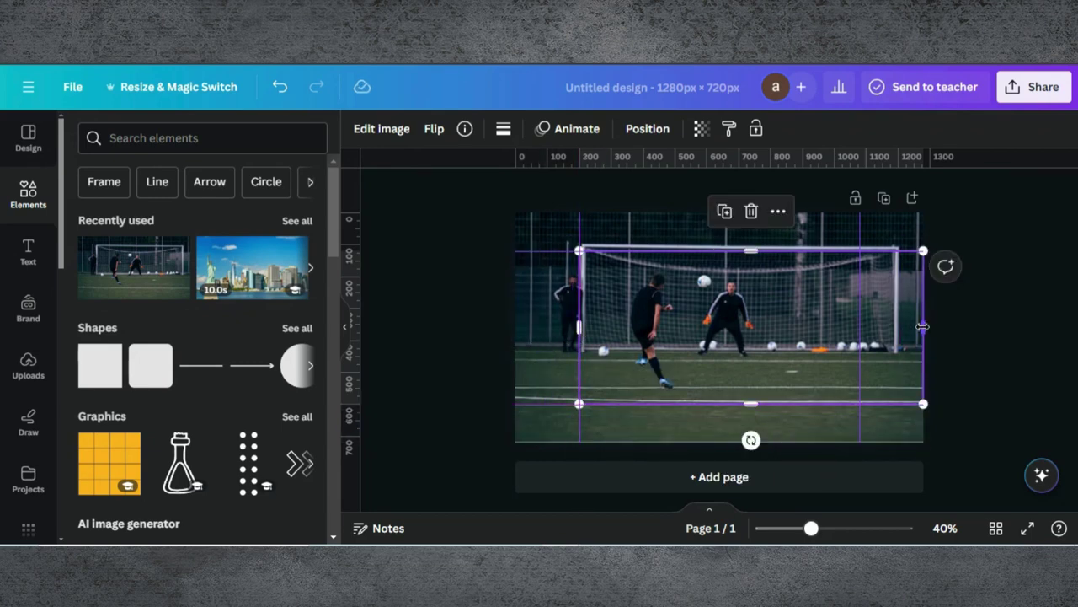
{"action": "left_click_drag", "start_coordinate": [923, 327], "coordinate": [859, 327]}
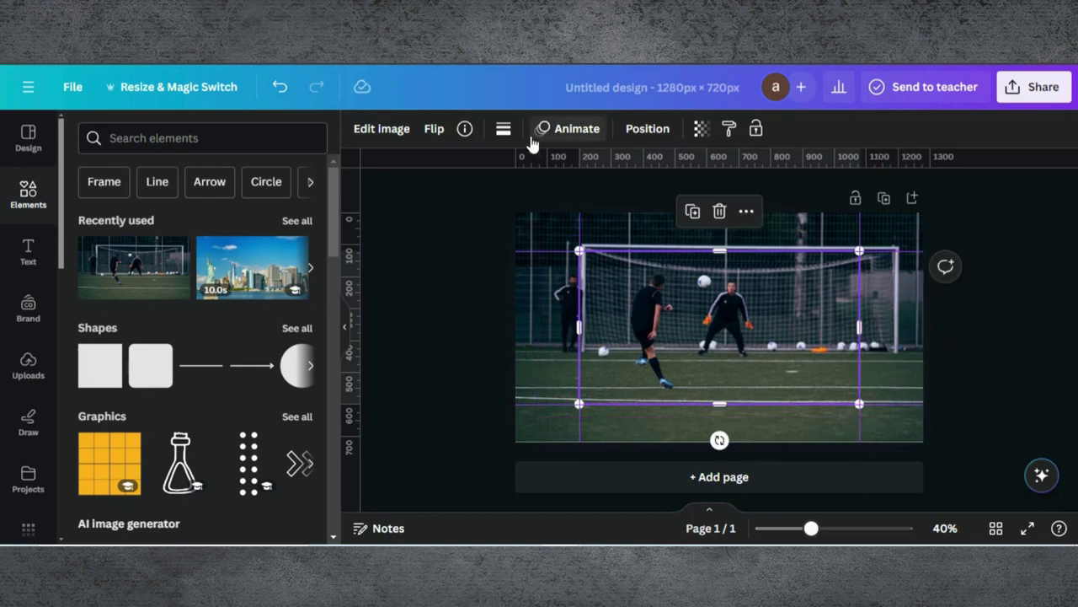
- Set the cropped copy's corner rounding to 55 and bring up its image editing options
{"action": "left_click", "coordinate": [503, 128]}
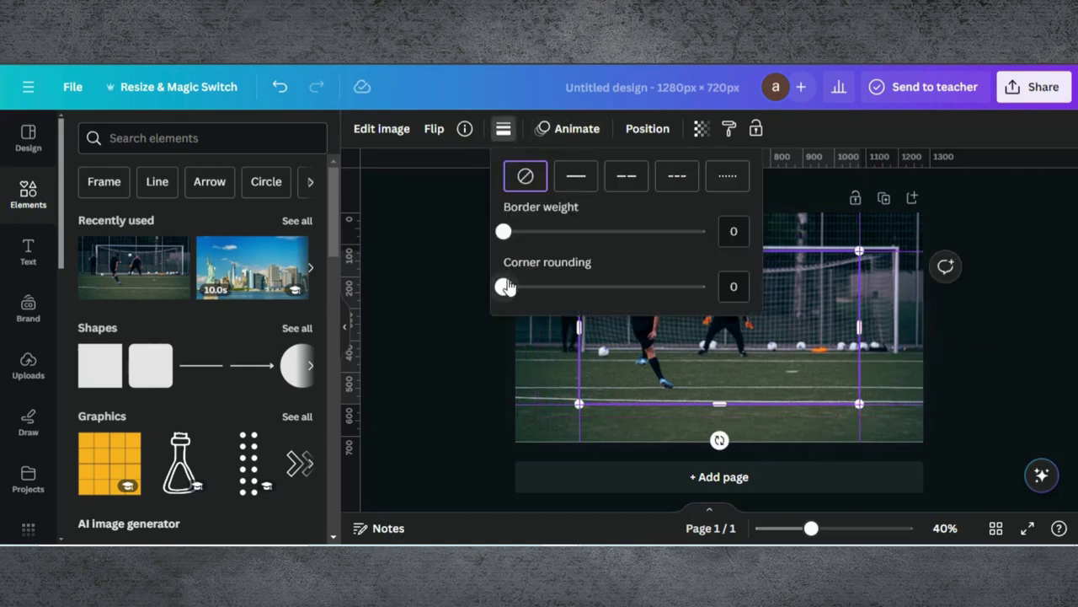
{"action": "left_click_drag", "start_coordinate": [506, 287], "coordinate": [615, 289]}
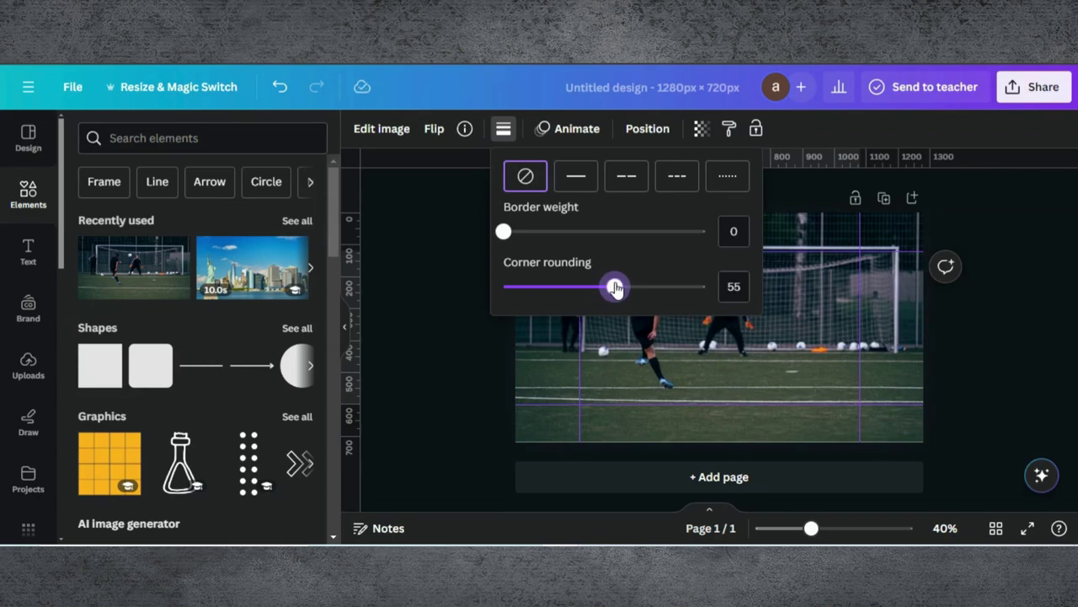
{"action": "left_click", "coordinate": [381, 129]}
- Apply a whole-image Blur to the inset copy at an intensity of around 45
{"action": "scroll", "coordinate": [246, 344], "scroll_direction": "down", "scroll_amount": 2}
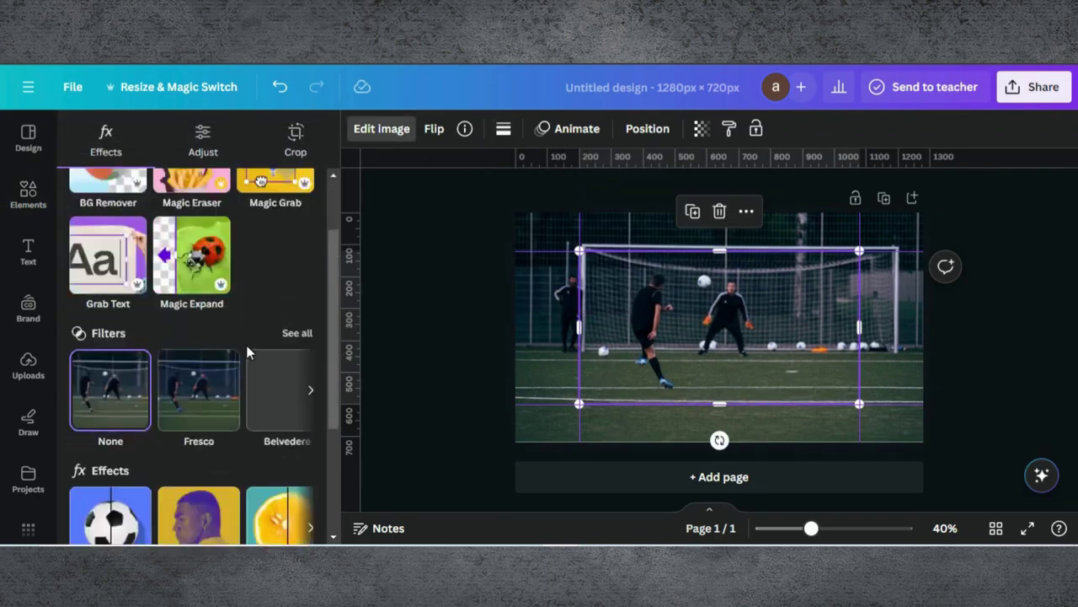
{"action": "scroll", "coordinate": [246, 345], "scroll_direction": "down", "scroll_amount": 3}
{"action": "left_click", "coordinate": [270, 343]}
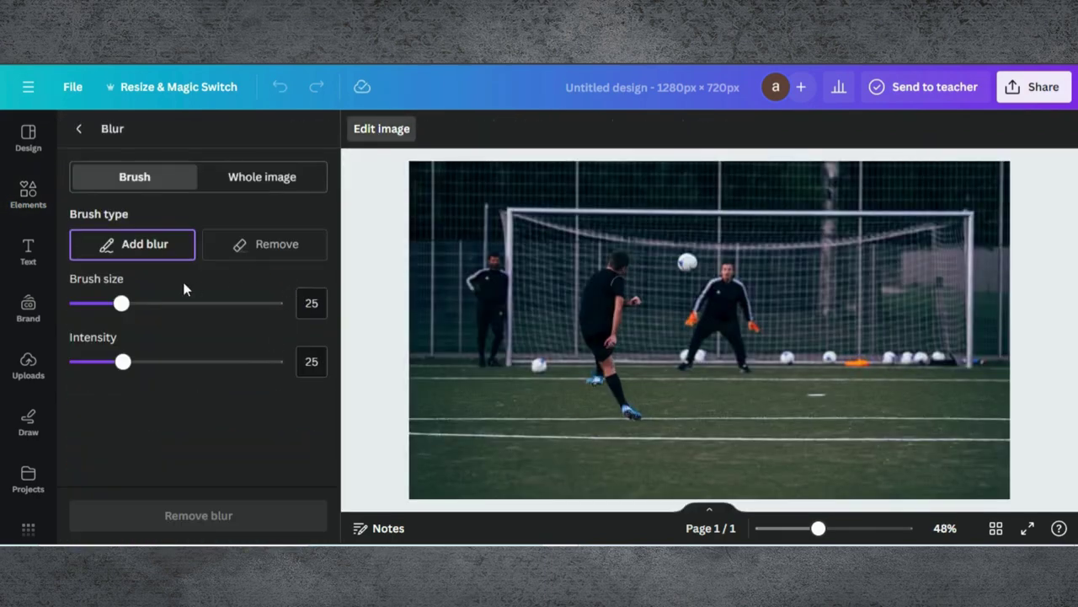
{"action": "left_click", "coordinate": [276, 182]}
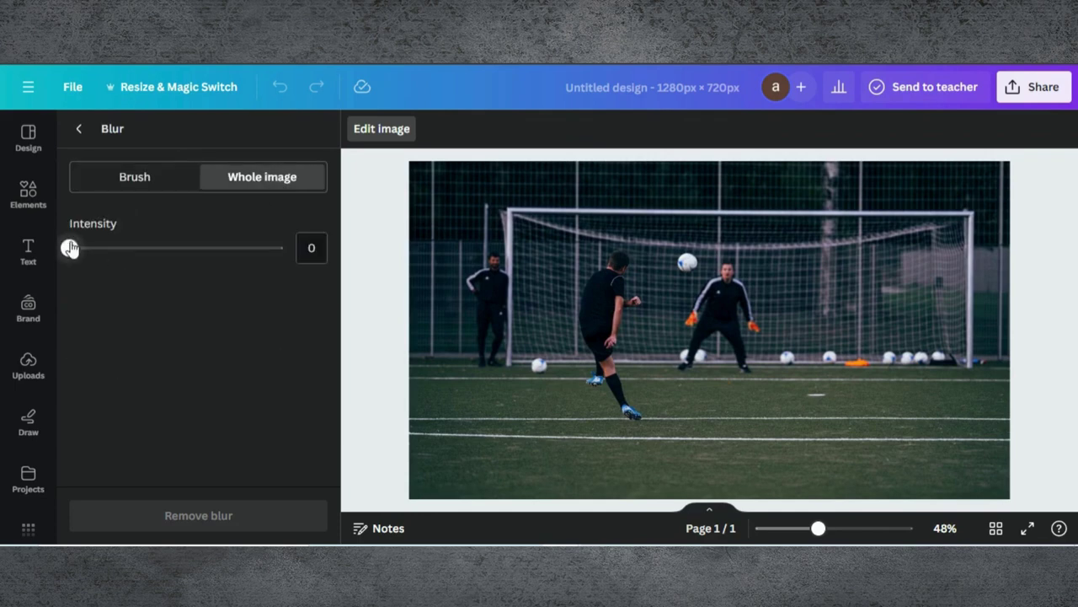
{"action": "left_click_drag", "start_coordinate": [133, 257], "coordinate": [154, 253]}
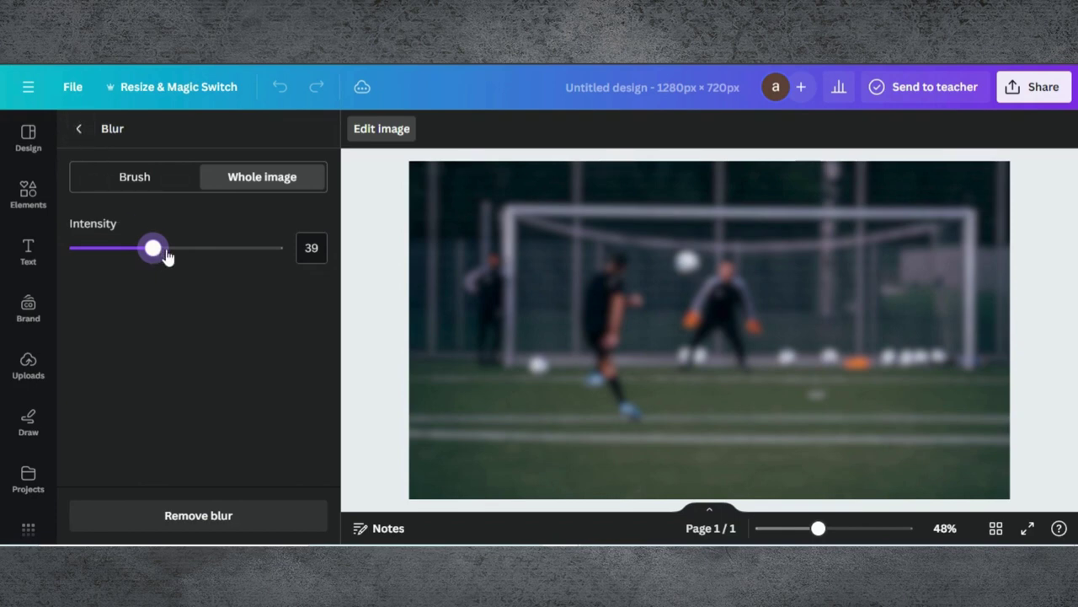
{"action": "left_click", "coordinate": [167, 253]}
{"action": "left_click", "coordinate": [83, 130]}
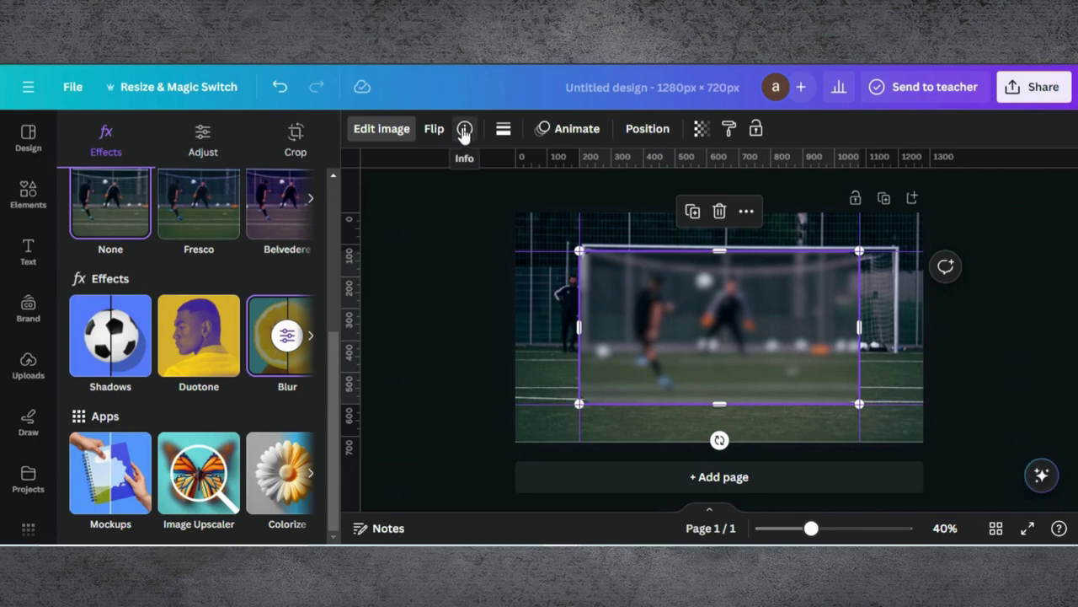
- Give the inset a thin solid border of weight about 6
{"action": "left_click", "coordinate": [505, 132]}
{"action": "left_click_drag", "start_coordinate": [510, 239], "coordinate": [517, 236]}
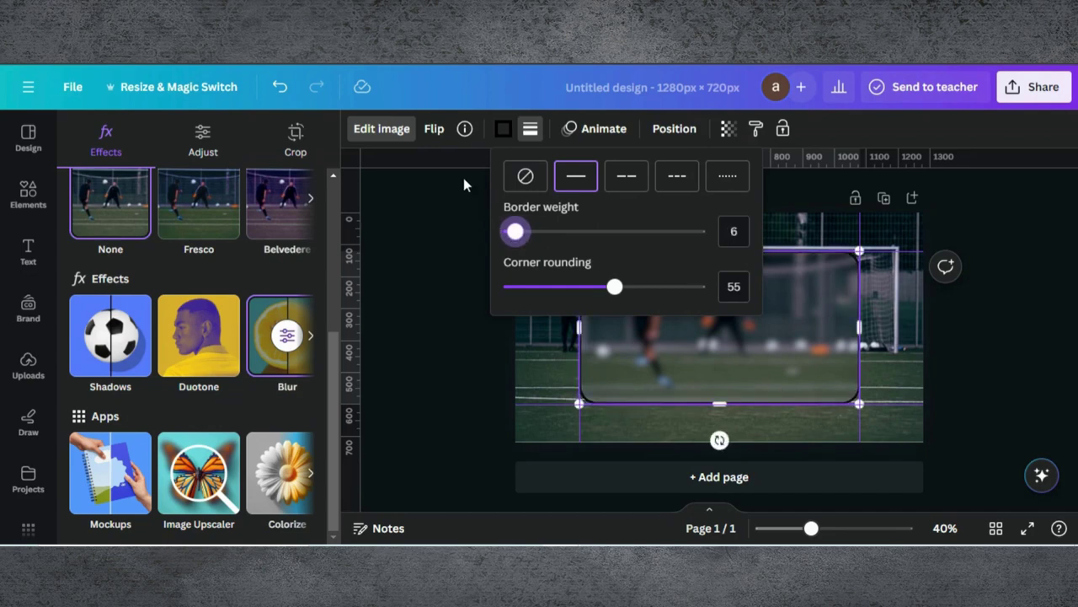
{"action": "left_click", "coordinate": [674, 349]}
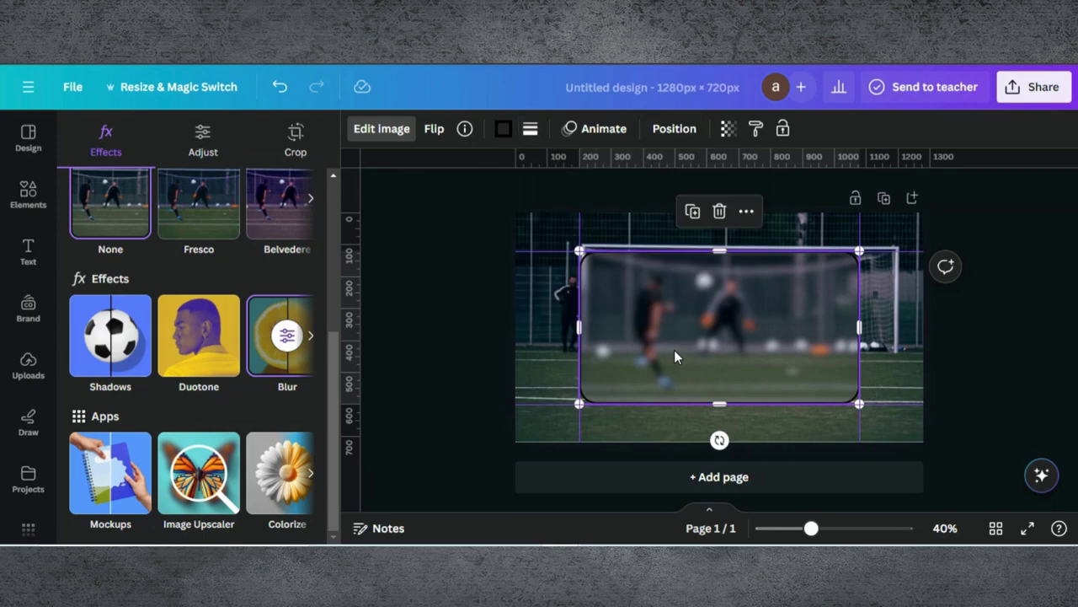
- Color the inset's border with a light silver gradient
{"action": "left_click", "coordinate": [503, 135]}
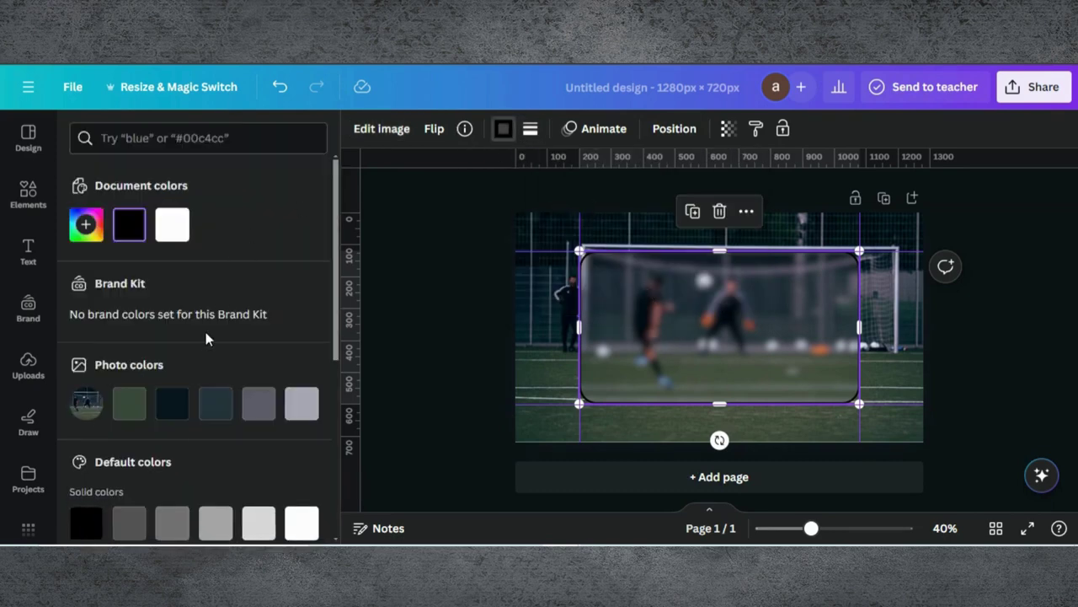
{"action": "scroll", "coordinate": [206, 332], "scroll_direction": "down", "scroll_amount": 3}
{"action": "scroll", "coordinate": [206, 331], "scroll_direction": "down", "scroll_amount": 2}
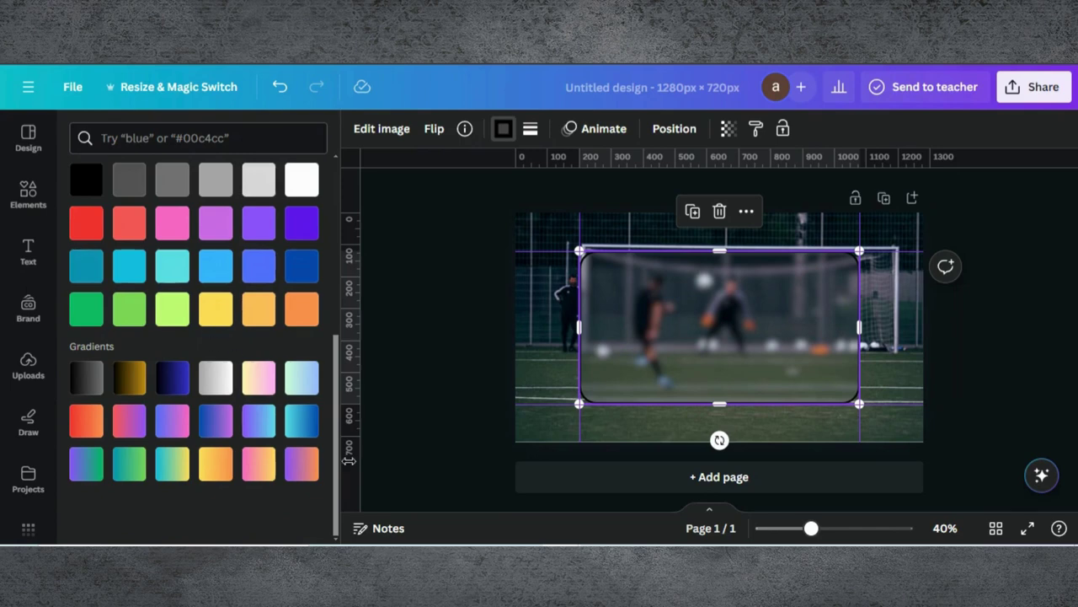
{"action": "left_click", "coordinate": [212, 387]}
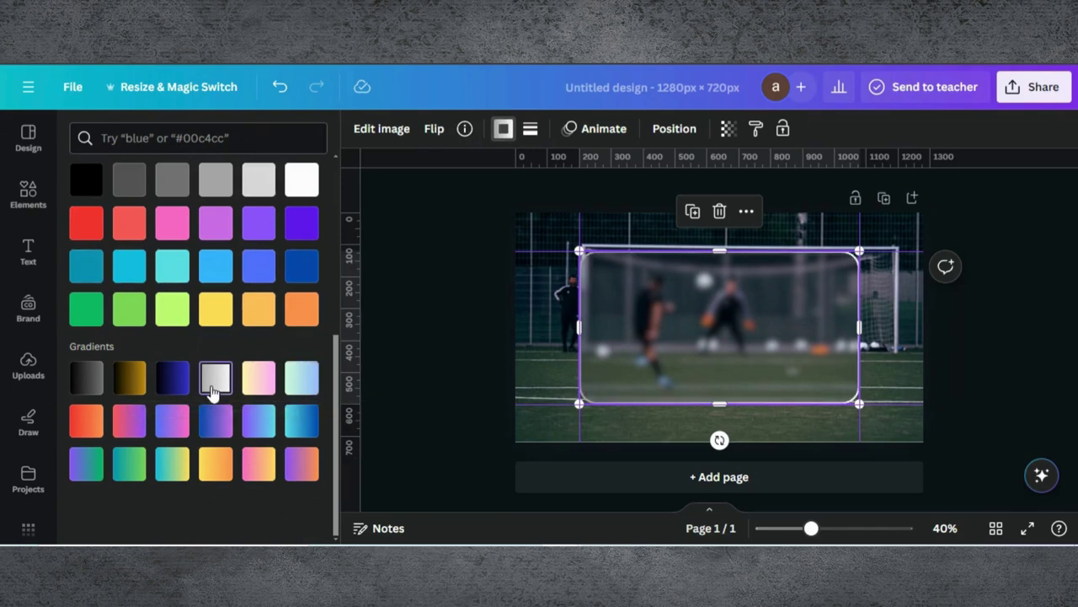
{"action": "scroll", "coordinate": [209, 290], "scroll_direction": "up", "scroll_amount": 5}
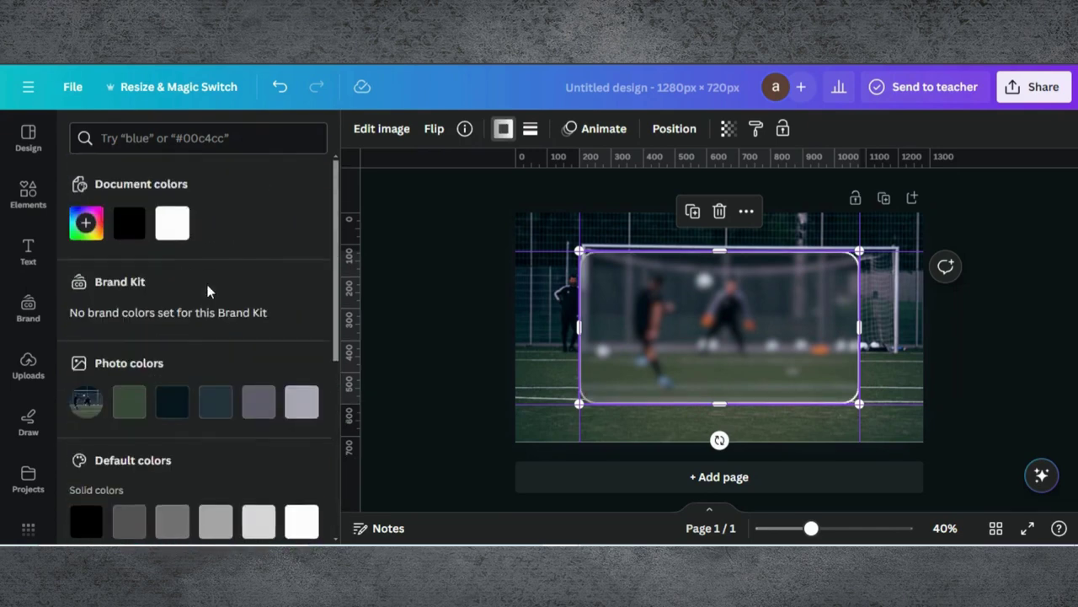
{"action": "left_click", "coordinate": [87, 224]}
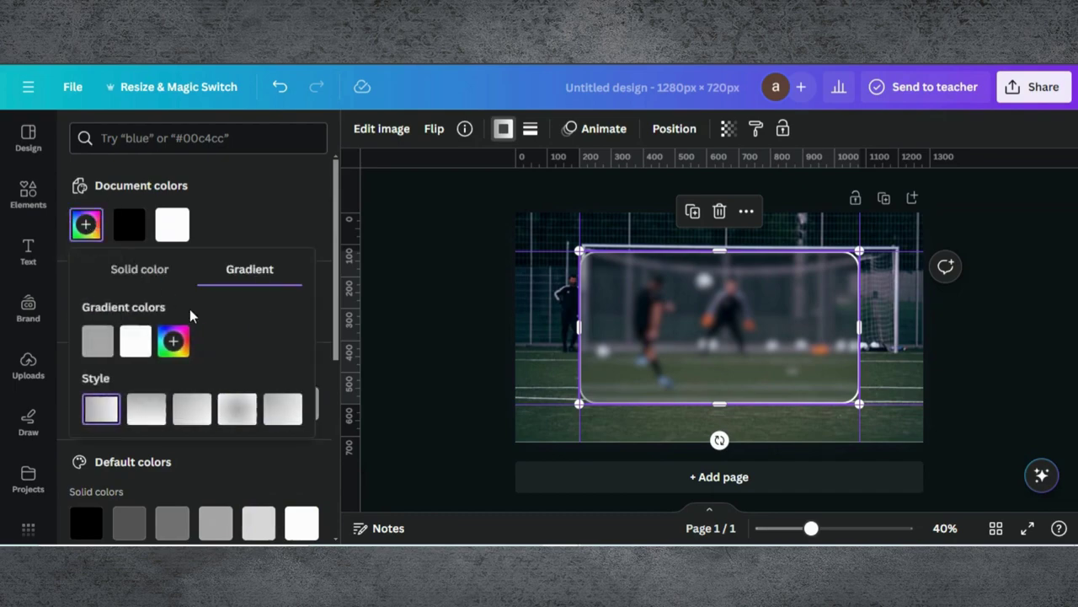
{"action": "left_click", "coordinate": [438, 354]}
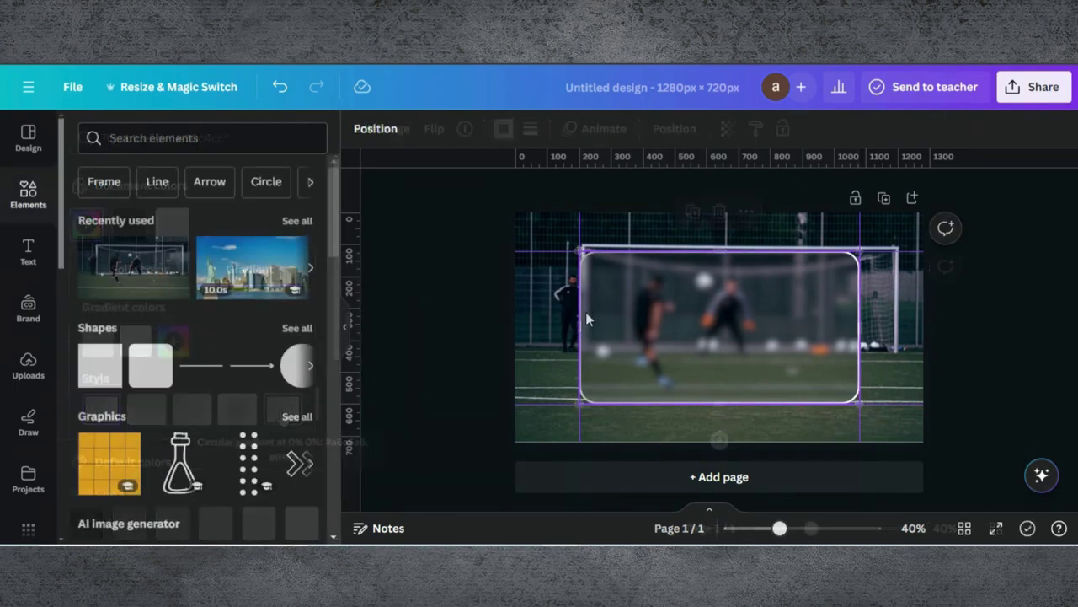
- Duplicate the page and delete the background football photo from page 2
{"action": "left_click", "coordinate": [885, 200]}
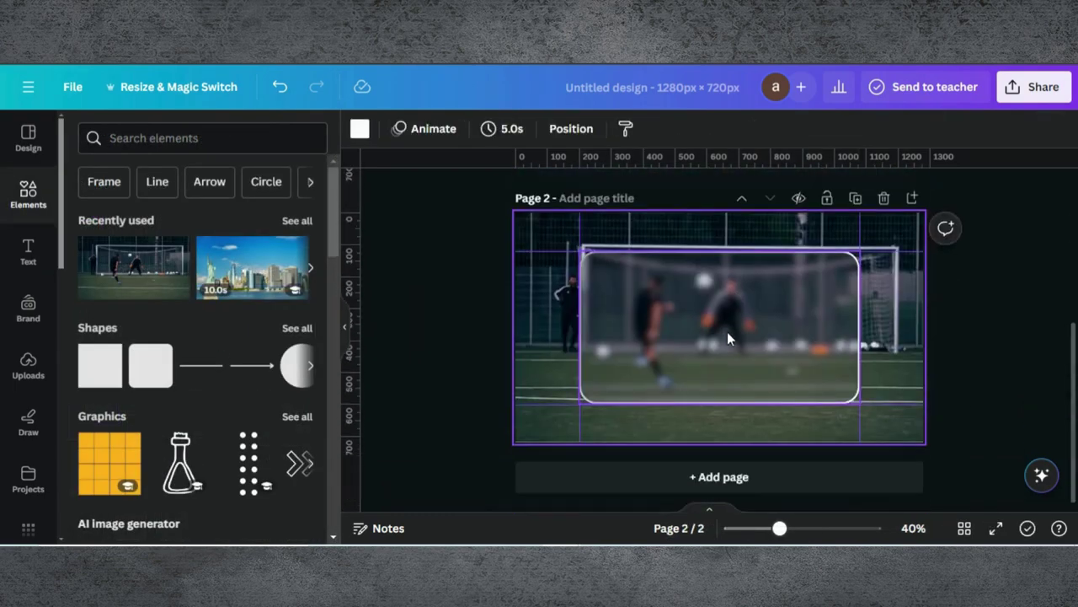
{"action": "left_click", "coordinate": [831, 233]}
{"action": "key", "text": "Delete"}
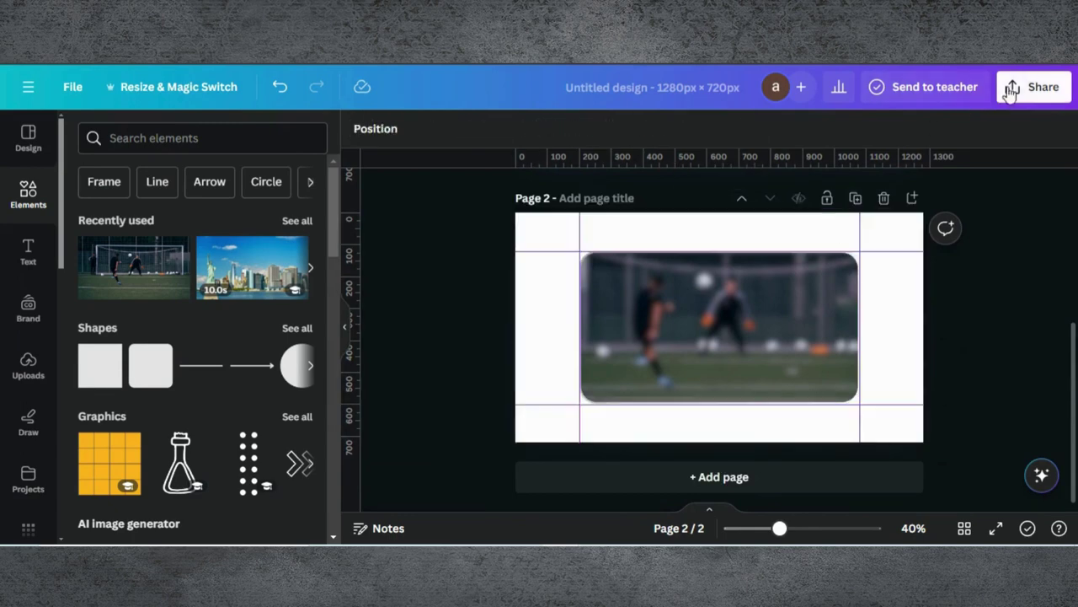
{"action": "left_click", "coordinate": [1033, 82]}
{"action": "scroll", "coordinate": [882, 262], "scroll_direction": "down", "scroll_amount": 3}
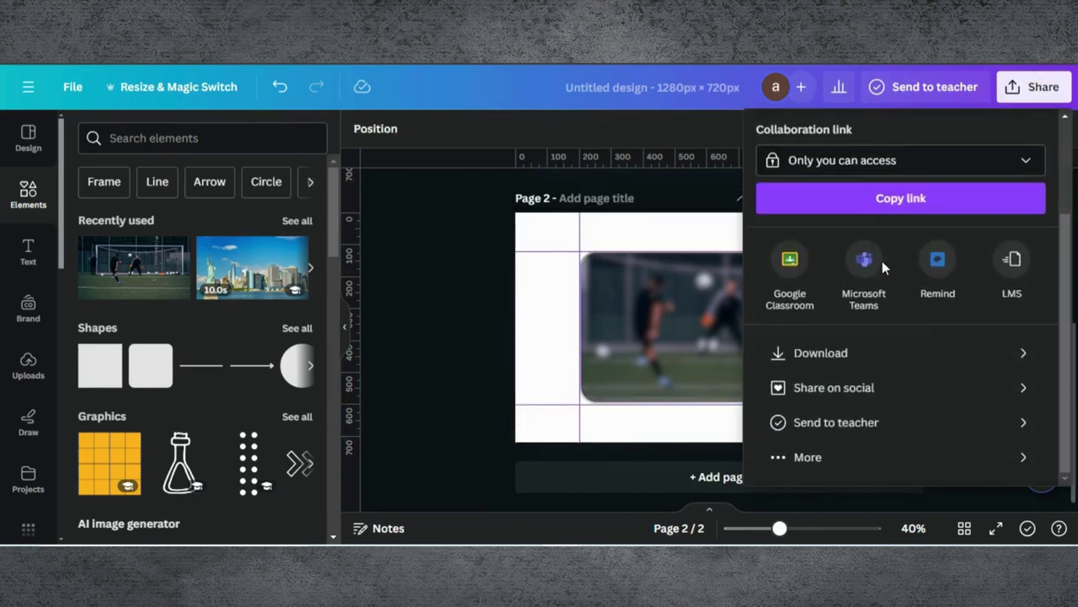
- Download only Page 2 as a PNG with a transparent background
{"action": "left_click", "coordinate": [830, 355]}
{"action": "left_click", "coordinate": [765, 303]}
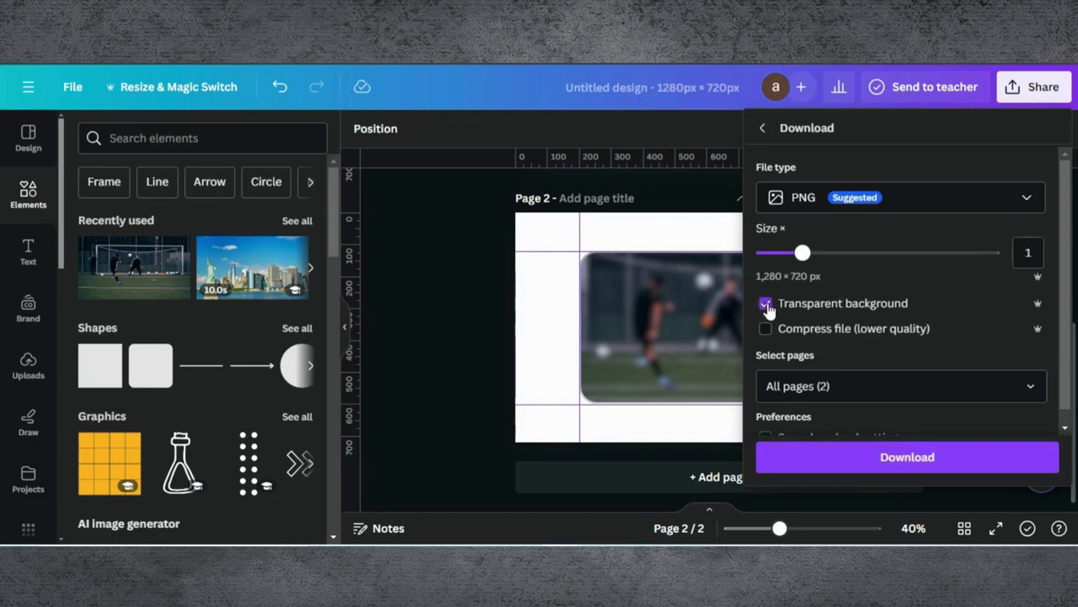
{"action": "left_click", "coordinate": [848, 386]}
{"action": "left_click", "coordinate": [1031, 189]}
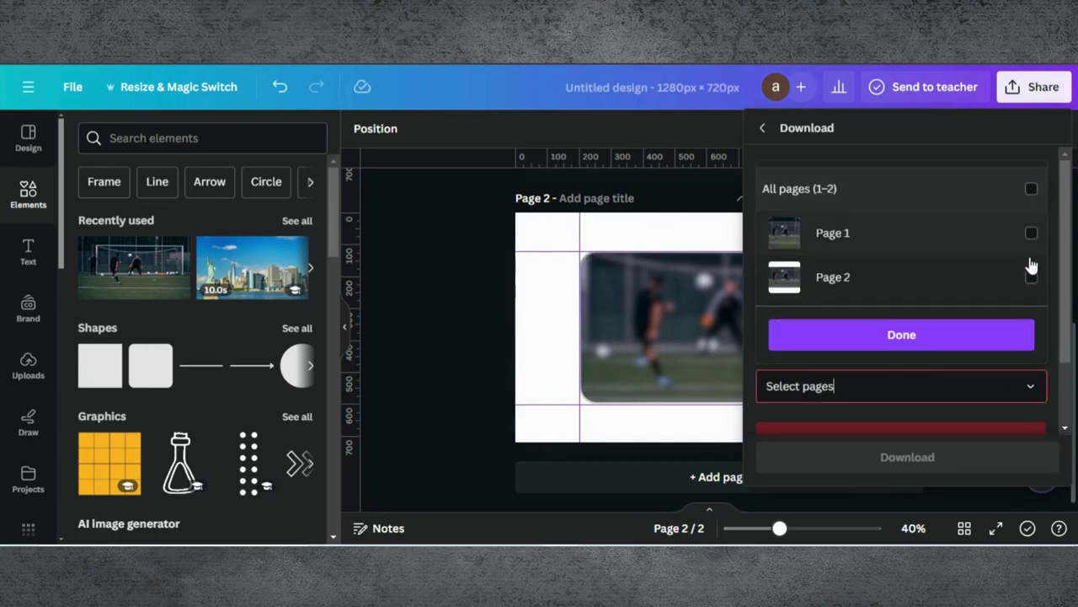
{"action": "left_click", "coordinate": [1031, 277]}
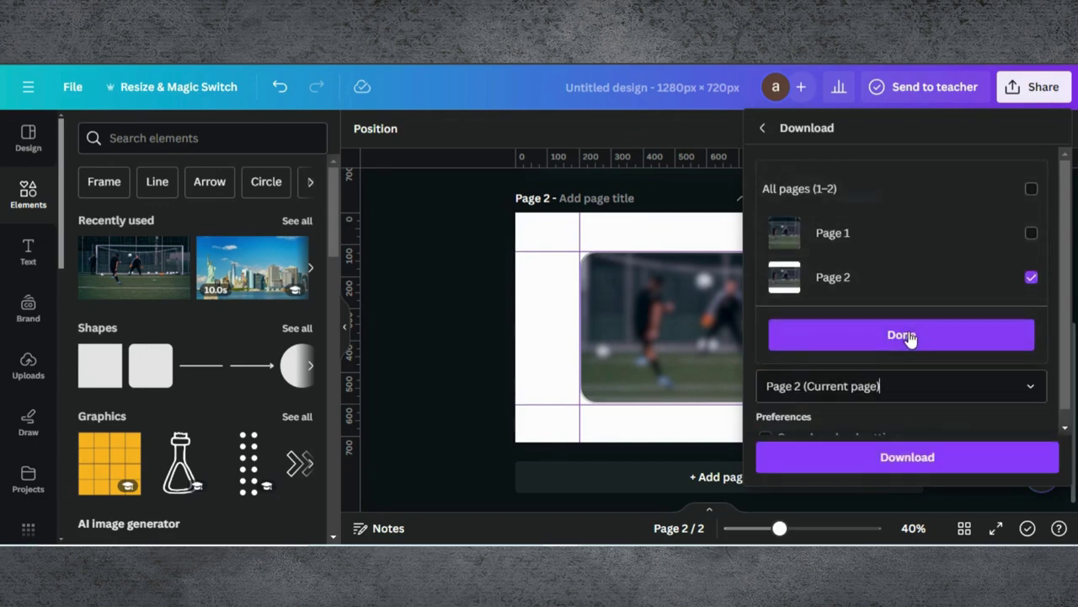
{"action": "left_click", "coordinate": [909, 336]}
{"action": "left_click", "coordinate": [857, 463]}
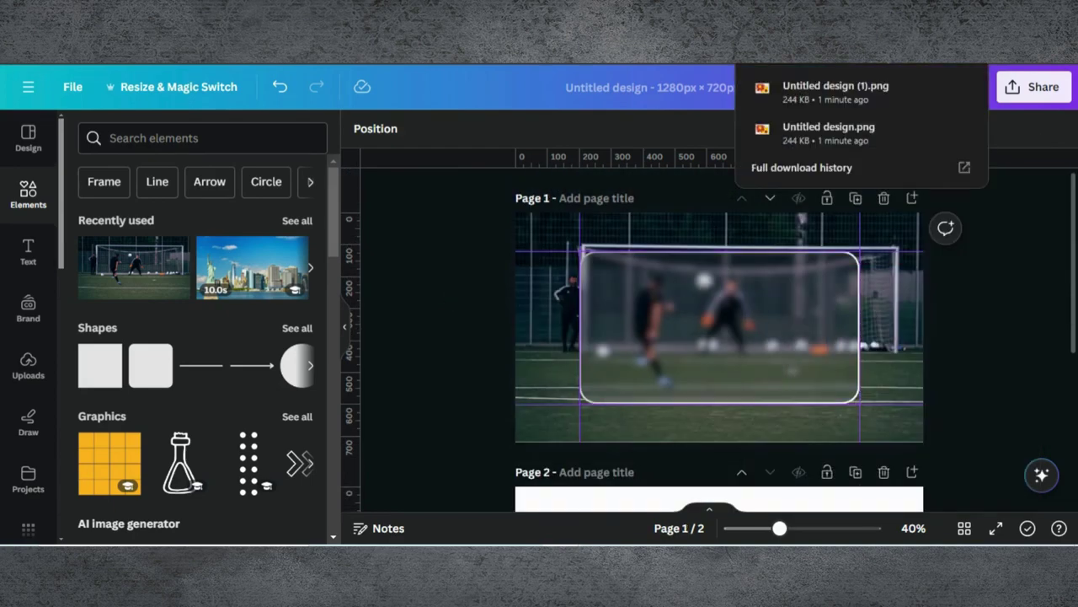
- Upload the exported PNG and use it to replace the old blurred panel on page 1
{"action": "left_click_drag", "start_coordinate": [835, 91], "coordinate": [247, 305]}
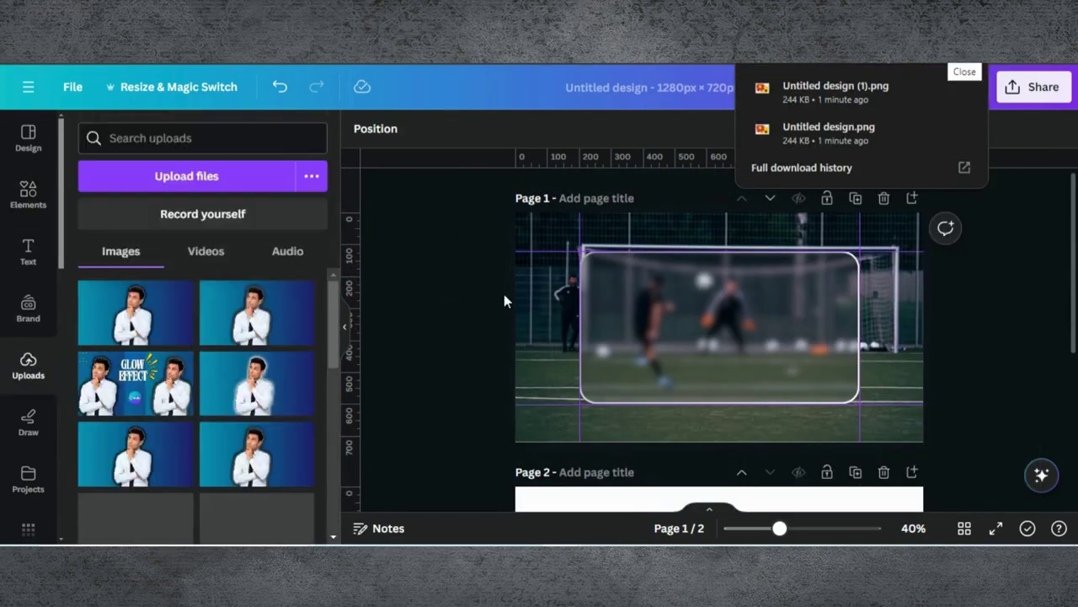
{"action": "left_click", "coordinate": [689, 300]}
{"action": "key", "text": "Delete"}
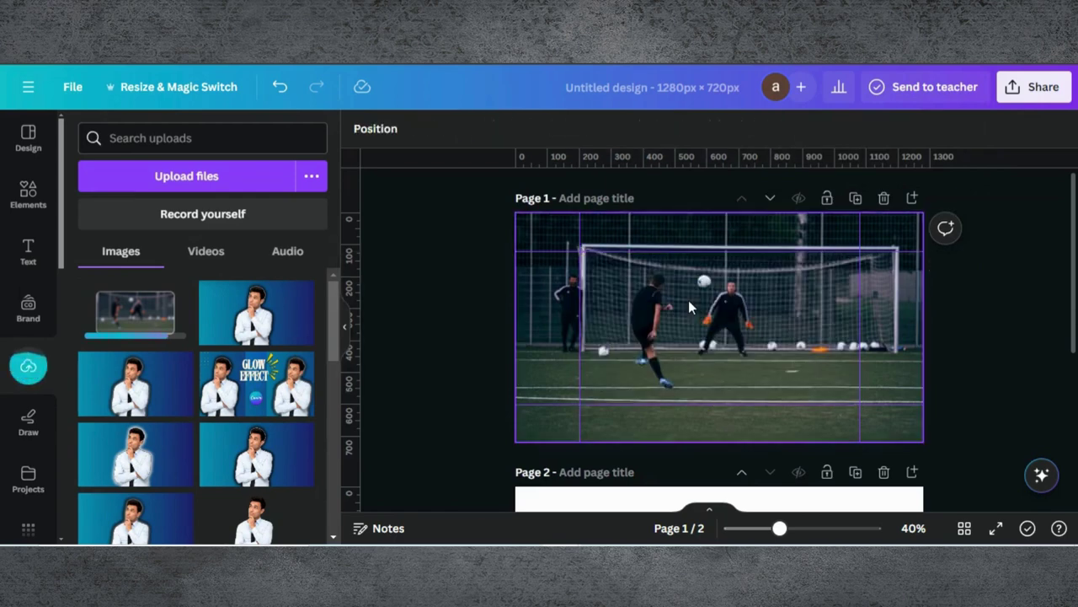
{"action": "left_click", "coordinate": [147, 305]}
- Resize and position the uploaded inset image so it fills page 1 and lines up
{"action": "left_click_drag", "start_coordinate": [661, 327], "coordinate": [609, 297]}
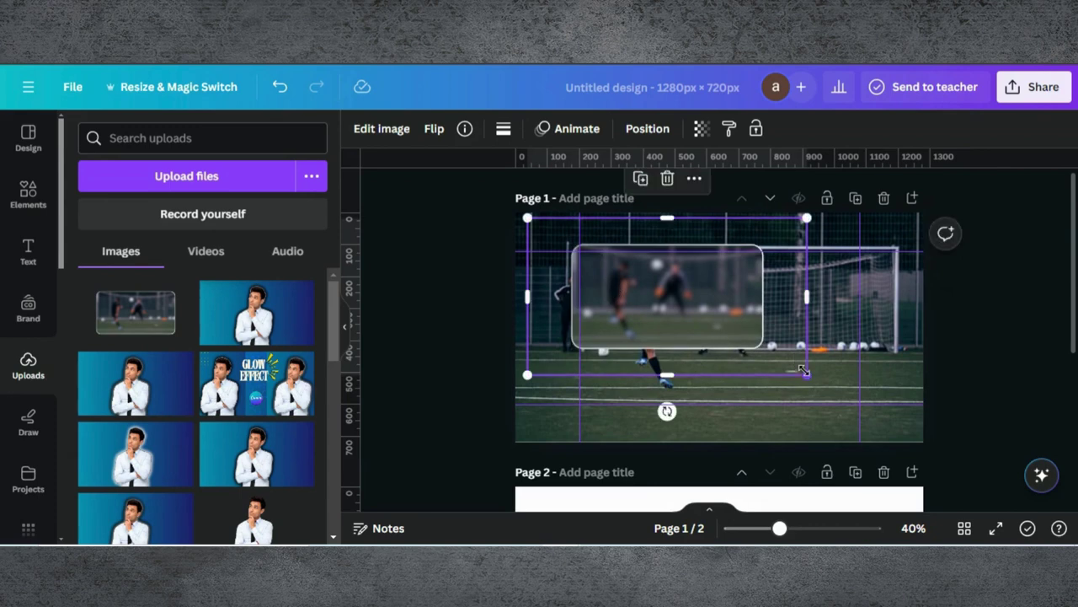
{"action": "left_click_drag", "start_coordinate": [829, 377], "coordinate": [939, 406]}
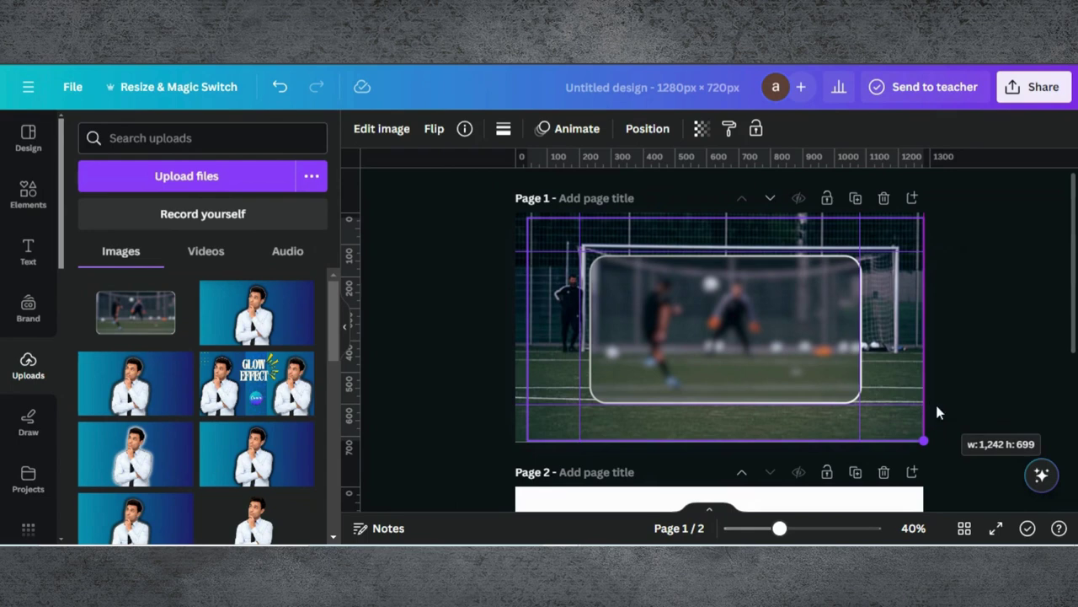
{"action": "left_click_drag", "start_coordinate": [746, 342], "coordinate": [742, 341]}
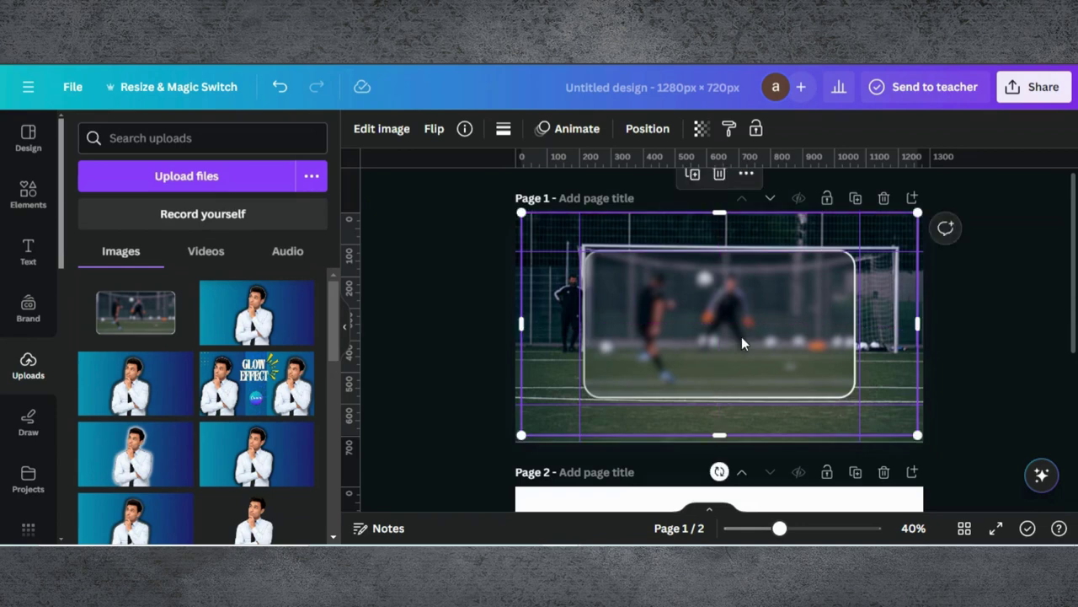
{"action": "left_click", "coordinate": [503, 129]}
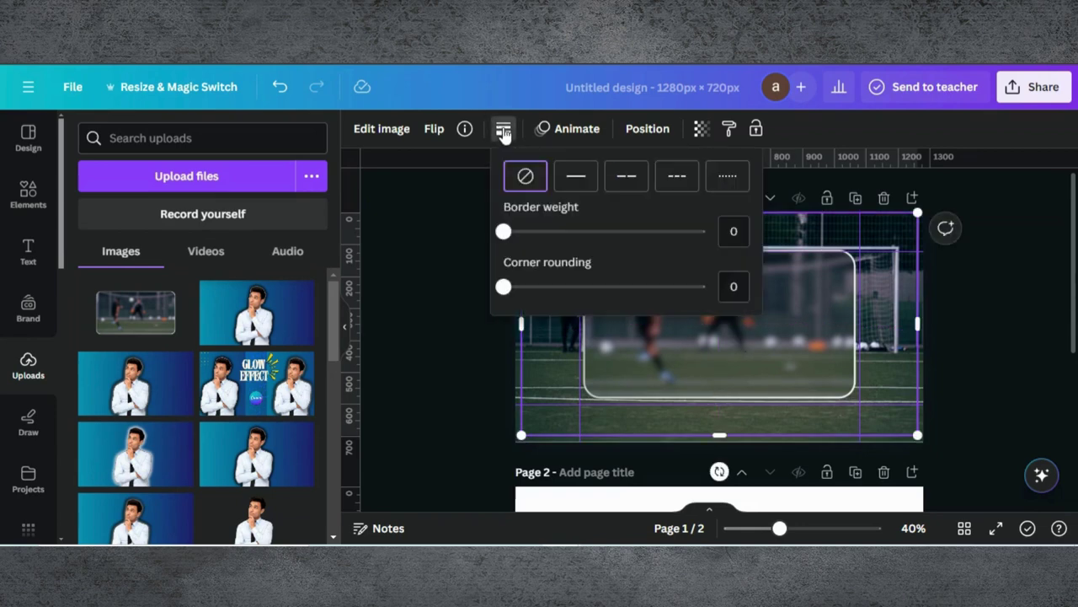
{"action": "left_click", "coordinate": [444, 214]}
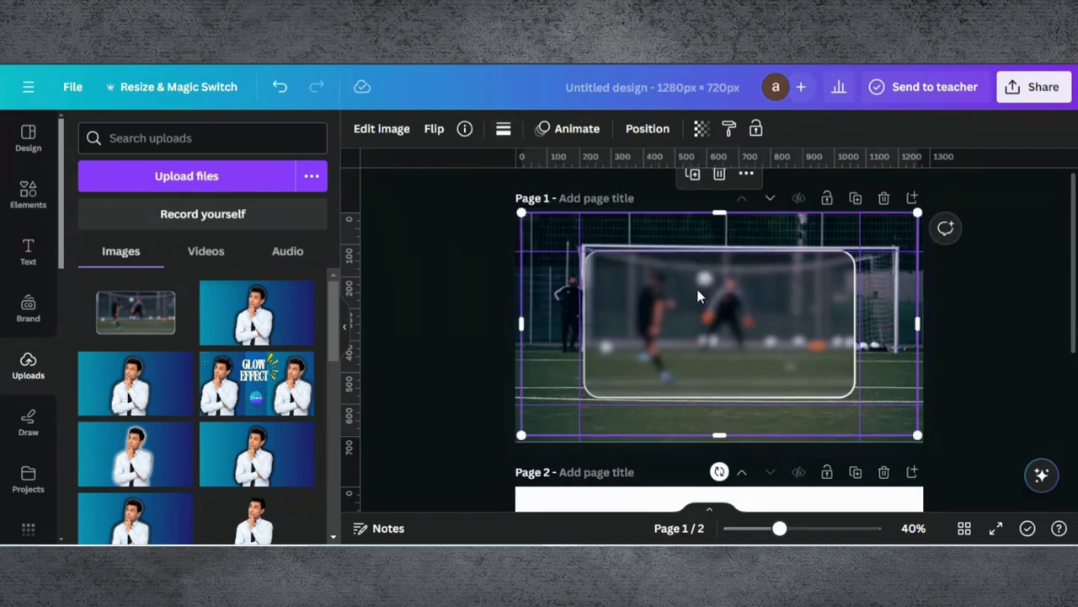
{"action": "left_click_drag", "start_coordinate": [701, 295], "coordinate": [750, 322]}
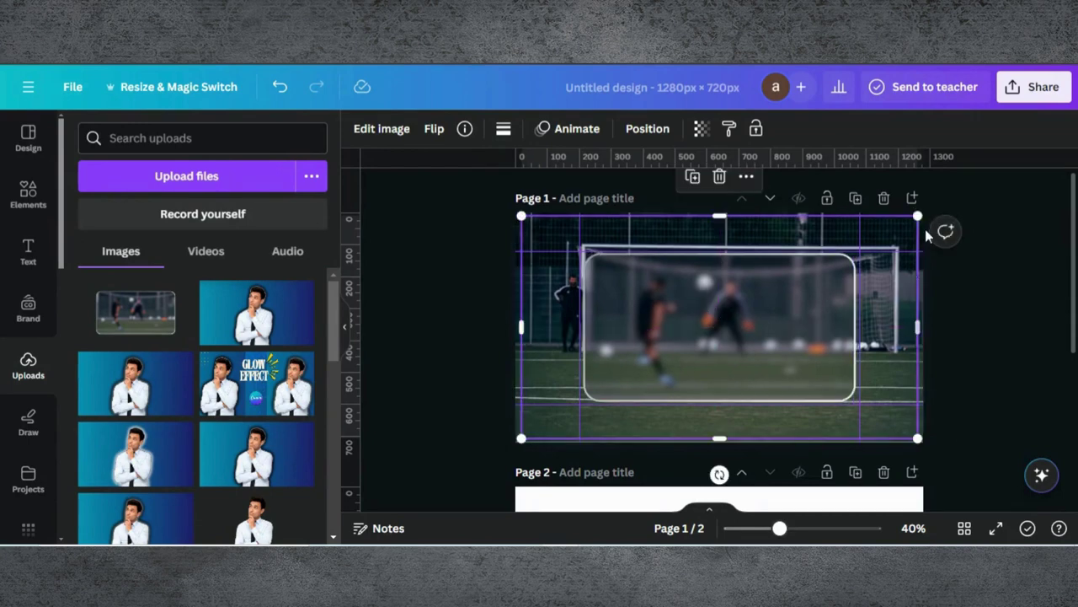
{"action": "left_click_drag", "start_coordinate": [919, 215], "coordinate": [922, 212]}
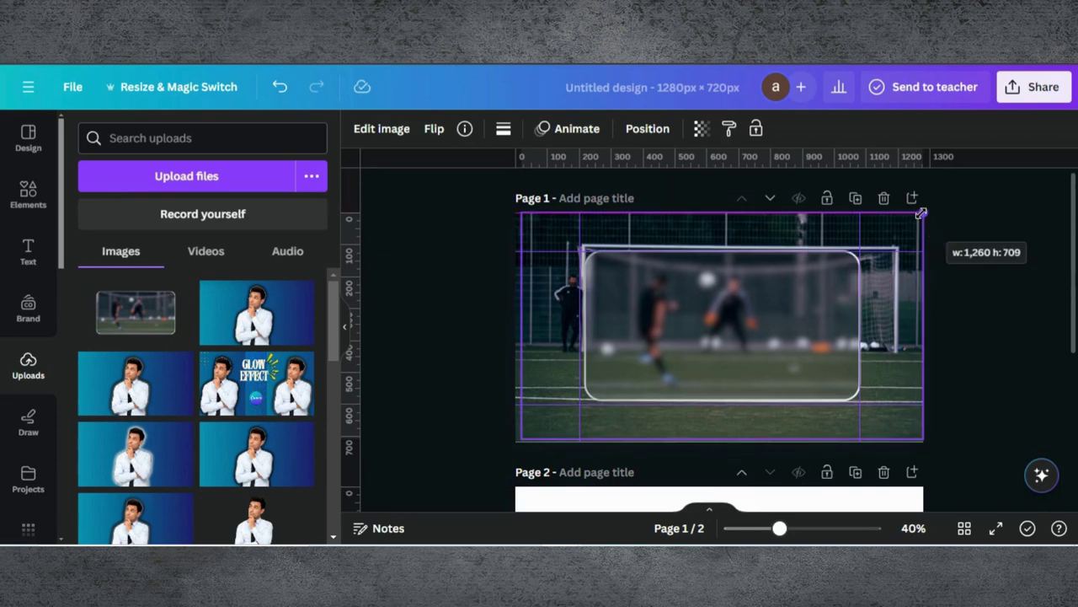
{"action": "left_click_drag", "start_coordinate": [742, 294], "coordinate": [738, 294]}
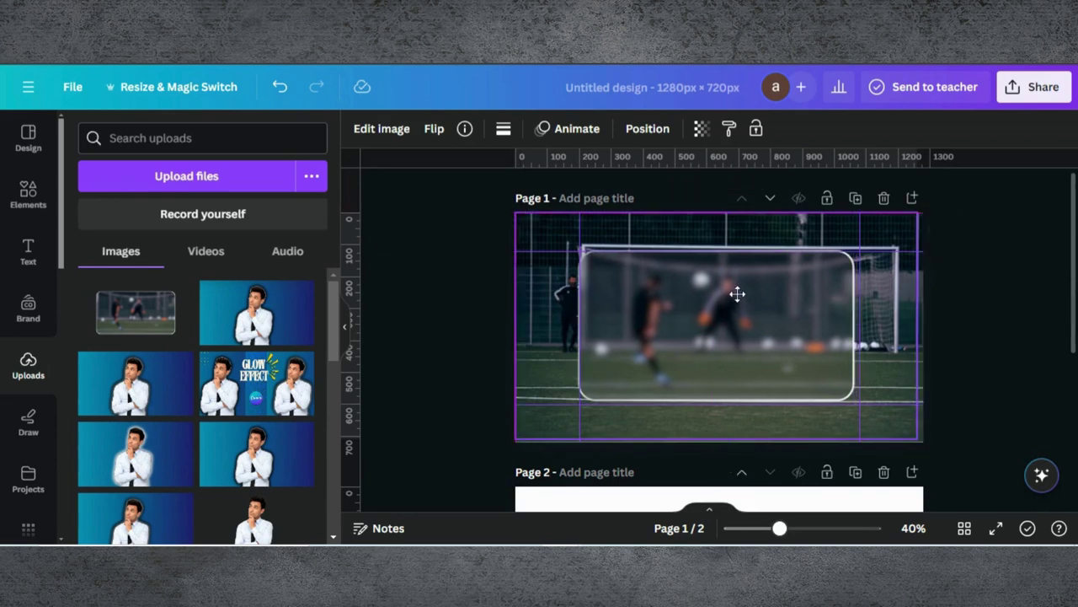
- Add a Drop shadow to the inset with distance 17, intensity 54 and blur 6
{"action": "left_click", "coordinate": [381, 128]}
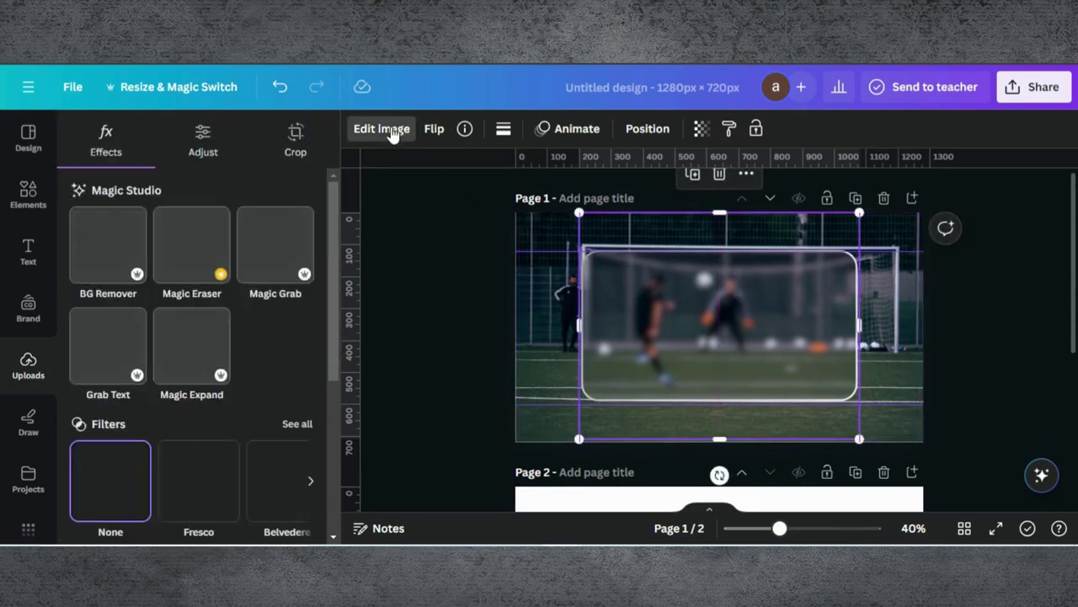
{"action": "scroll", "coordinate": [190, 385], "scroll_direction": "down", "scroll_amount": 2}
{"action": "scroll", "coordinate": [191, 386], "scroll_direction": "down", "scroll_amount": 3}
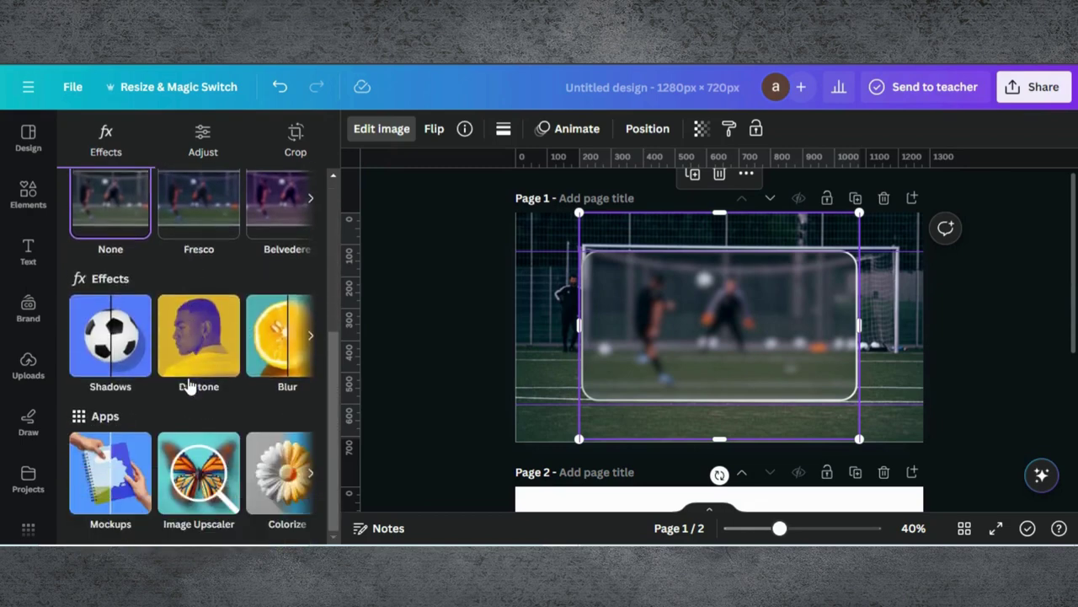
{"action": "left_click", "coordinate": [106, 327]}
{"action": "left_click", "coordinate": [217, 324]}
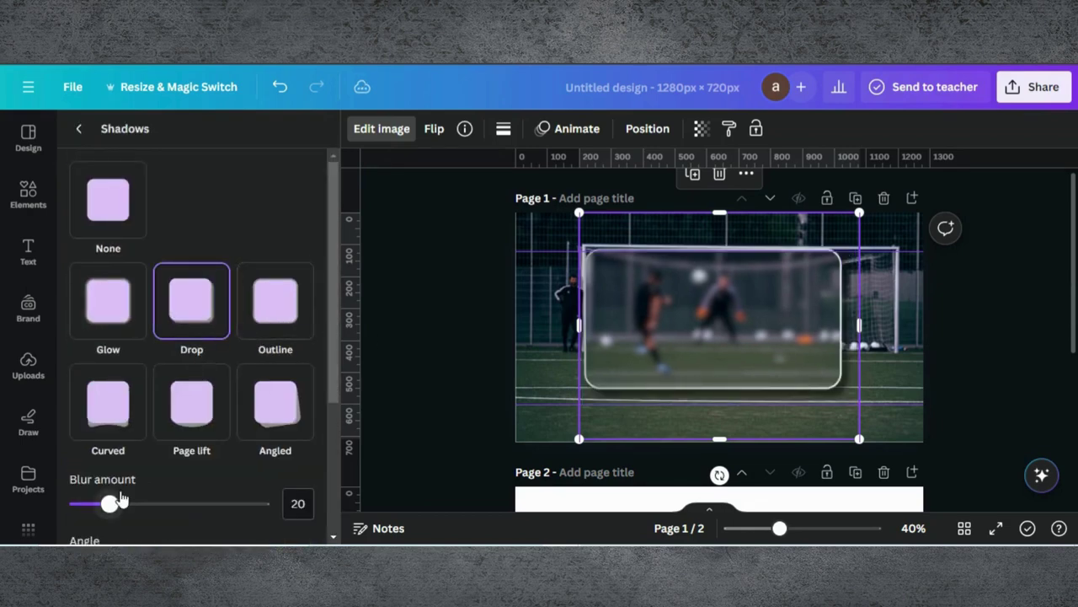
{"action": "scroll", "coordinate": [135, 489], "scroll_direction": "down", "scroll_amount": 2}
{"action": "scroll", "coordinate": [210, 461], "scroll_direction": "down", "scroll_amount": 1}
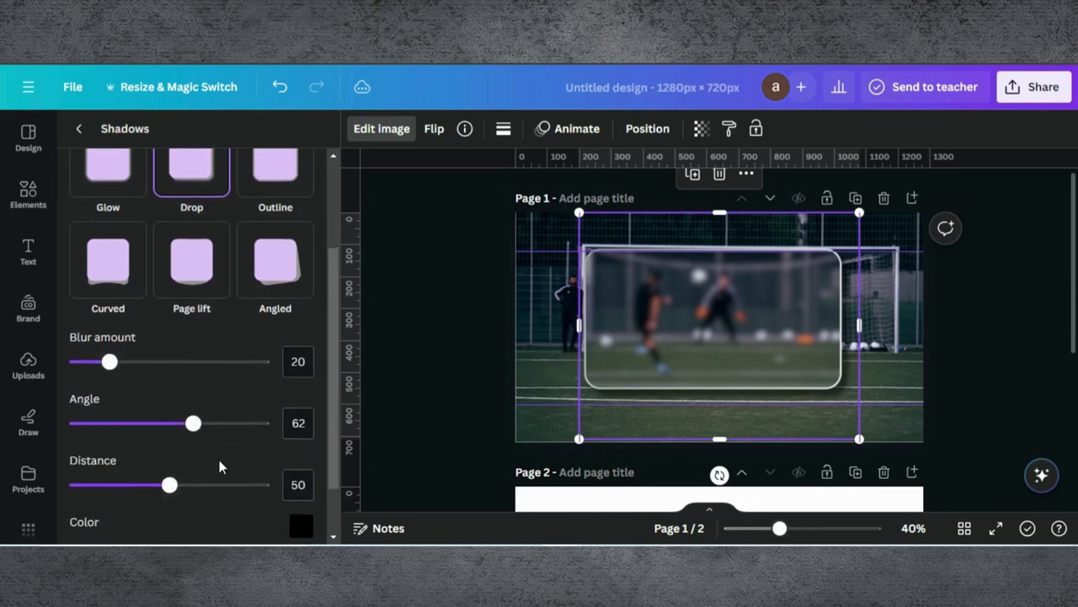
{"action": "scroll", "coordinate": [224, 432], "scroll_direction": "down", "scroll_amount": 1}
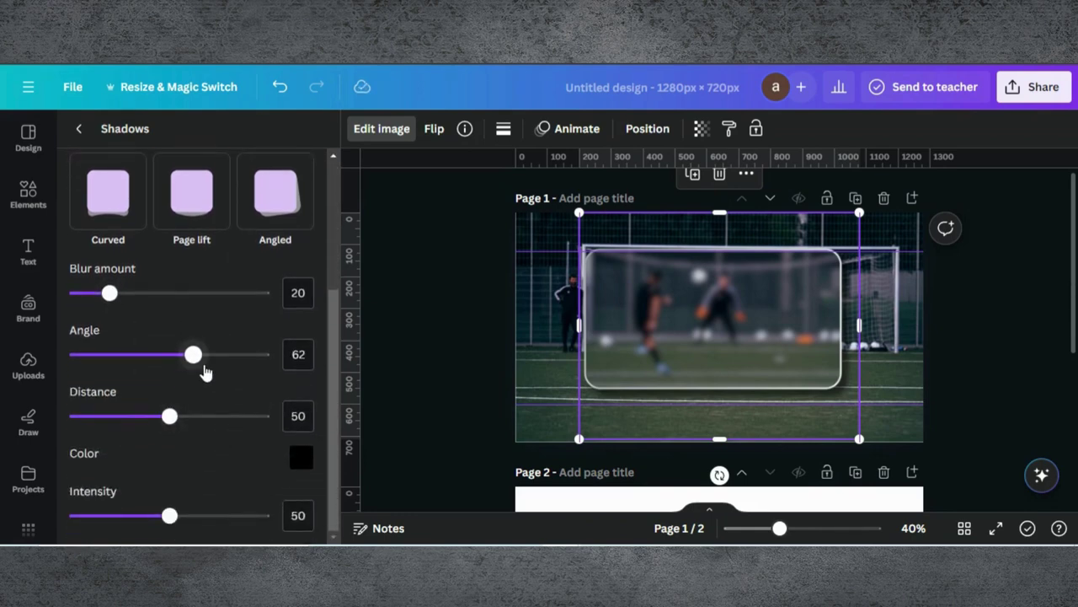
{"action": "left_click_drag", "start_coordinate": [169, 415], "coordinate": [105, 411]}
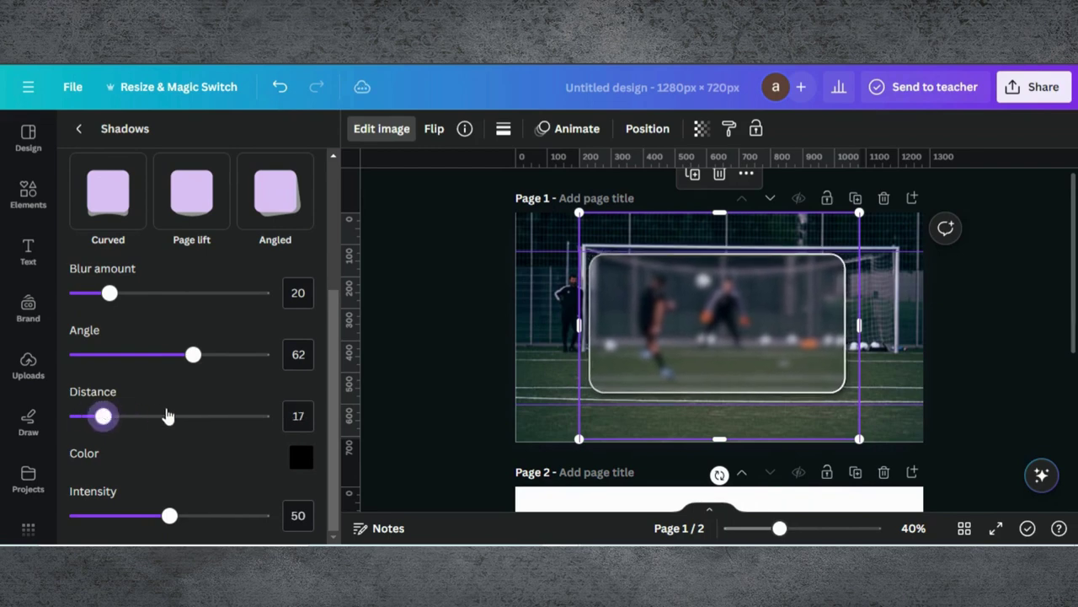
{"action": "mouse_move", "coordinate": [170, 515]}
{"action": "left_mouse_down"}
{"action": "mouse_move", "coordinate": [254, 517]}
{"action": "mouse_move", "coordinate": [177, 515]}
{"action": "left_mouse_up"}
{"action": "left_click_drag", "start_coordinate": [109, 293], "coordinate": [81, 294]}
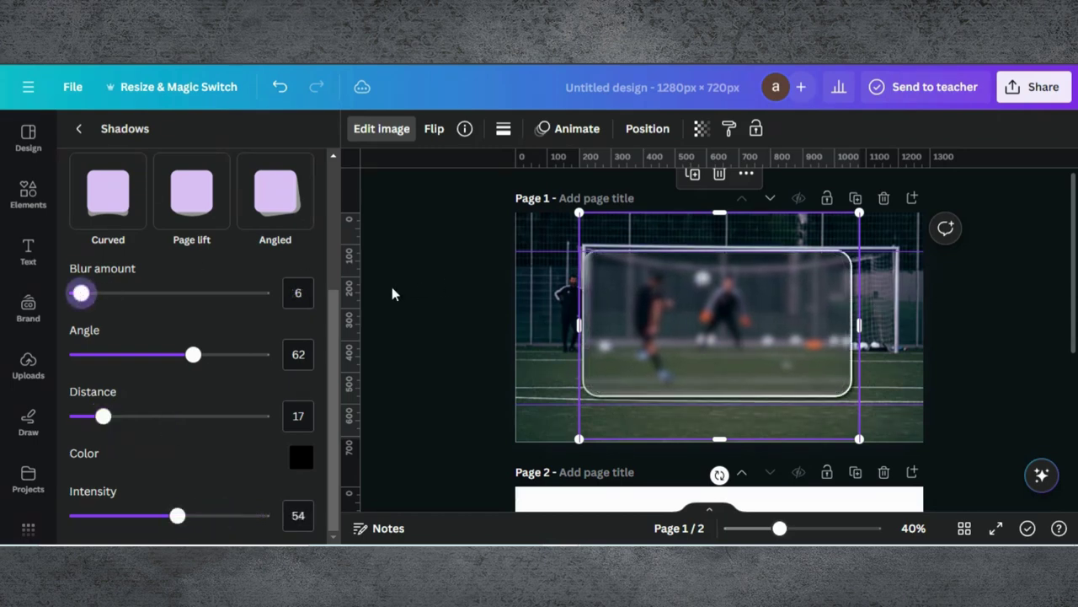
- Download only Page 1 of the design as a 1280 × 720 PNG, without a transparent background
{"action": "left_click", "coordinate": [1022, 88]}
{"action": "scroll", "coordinate": [822, 350], "scroll_direction": "down", "scroll_amount": 2}
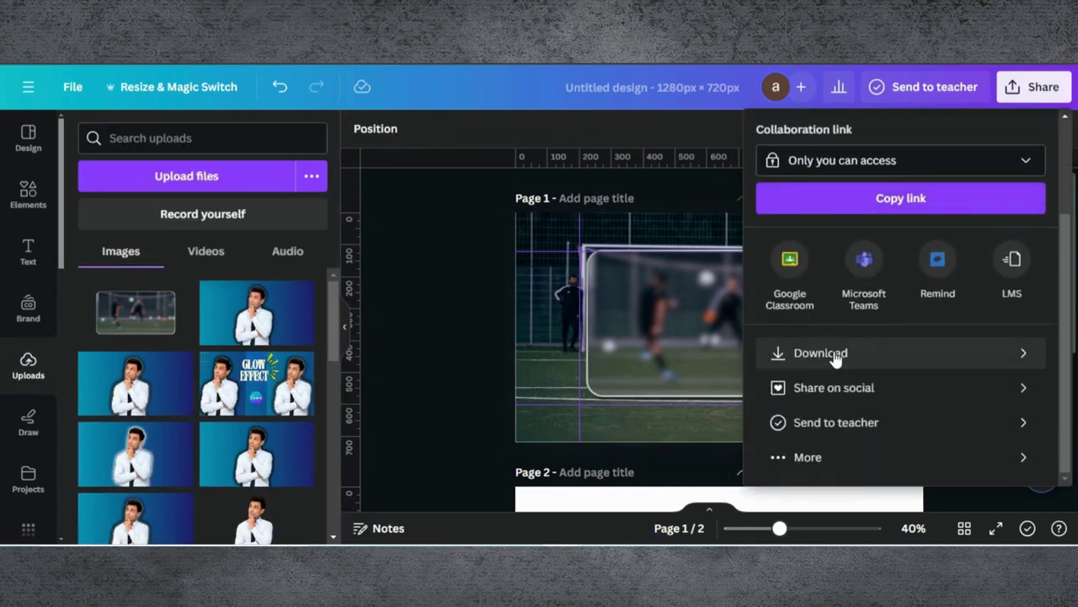
{"action": "left_click", "coordinate": [834, 355]}
{"action": "left_click", "coordinate": [850, 390]}
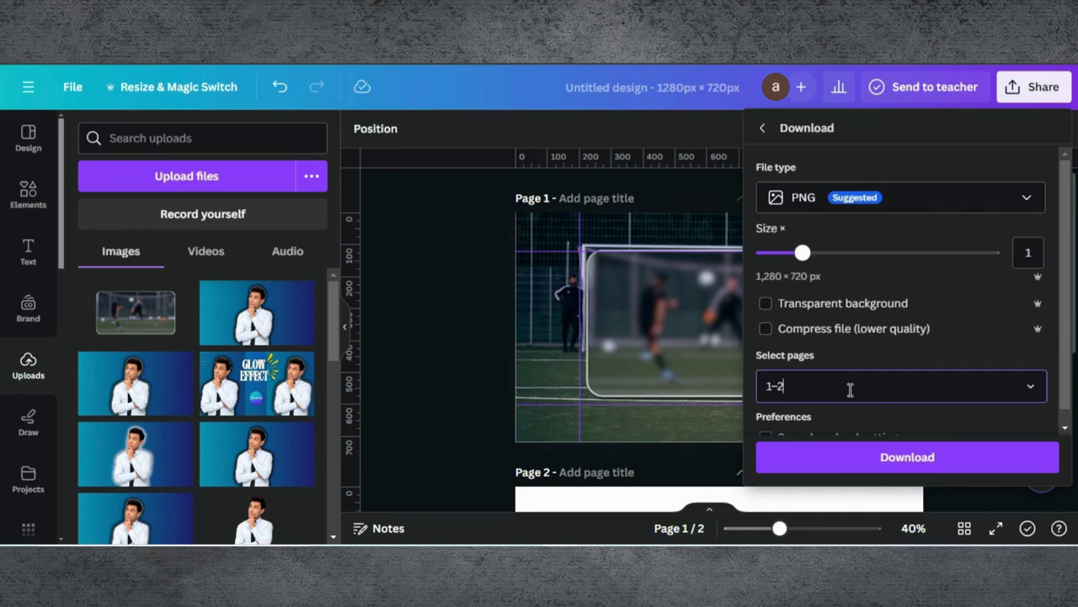
{"action": "left_click", "coordinate": [1031, 189]}
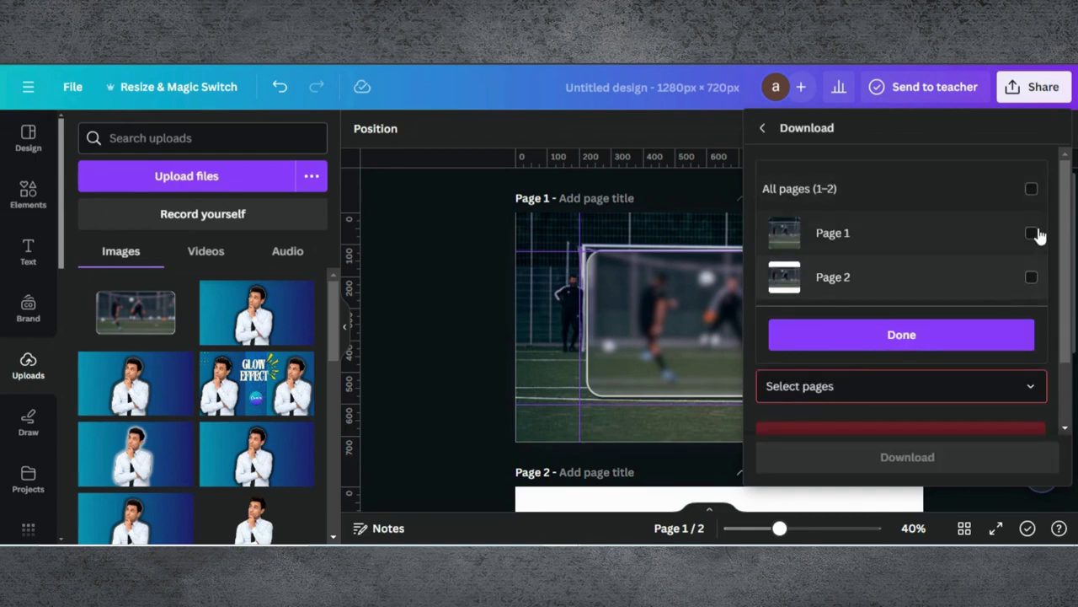
{"action": "left_click", "coordinate": [1036, 235]}
{"action": "left_click", "coordinate": [916, 334]}
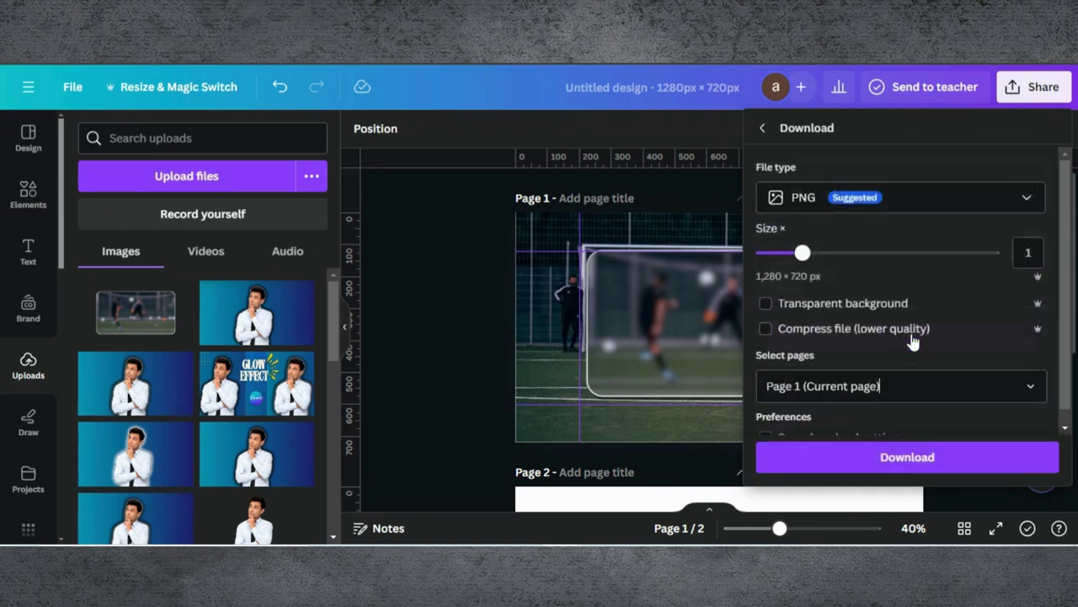
{"action": "left_click", "coordinate": [863, 457]}
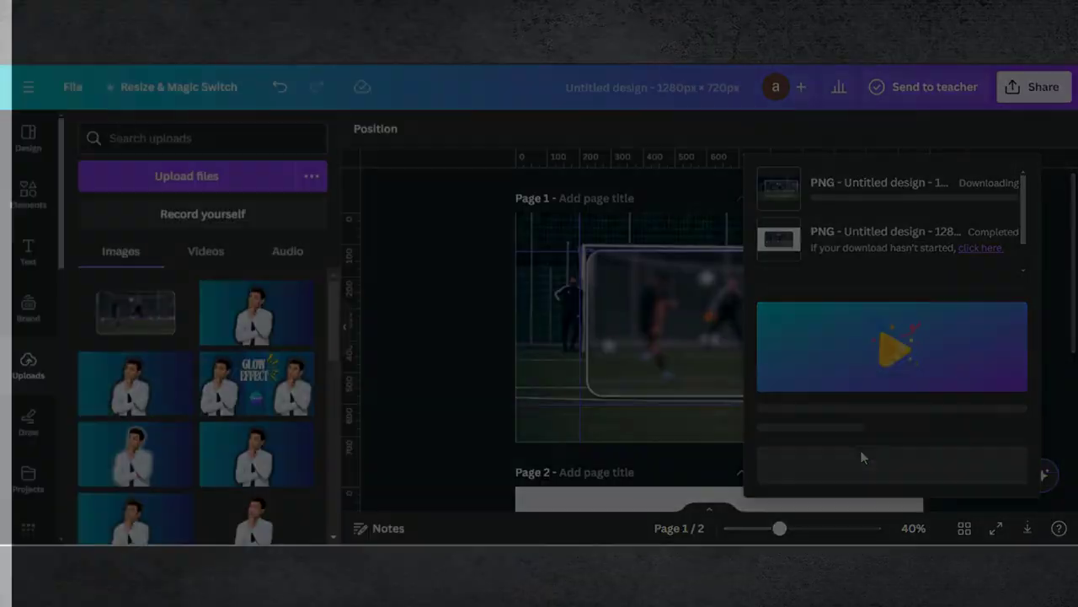